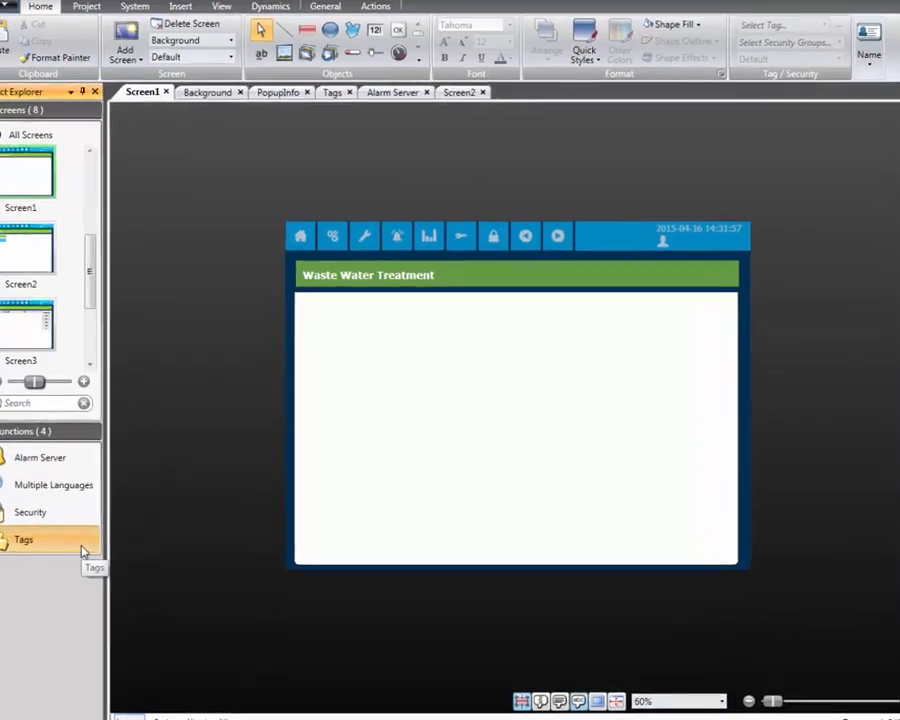
# Rename Tag1 in the project's tag list as MyTag and assign it the Controller1 address D0
pyautogui.click(100, 530)
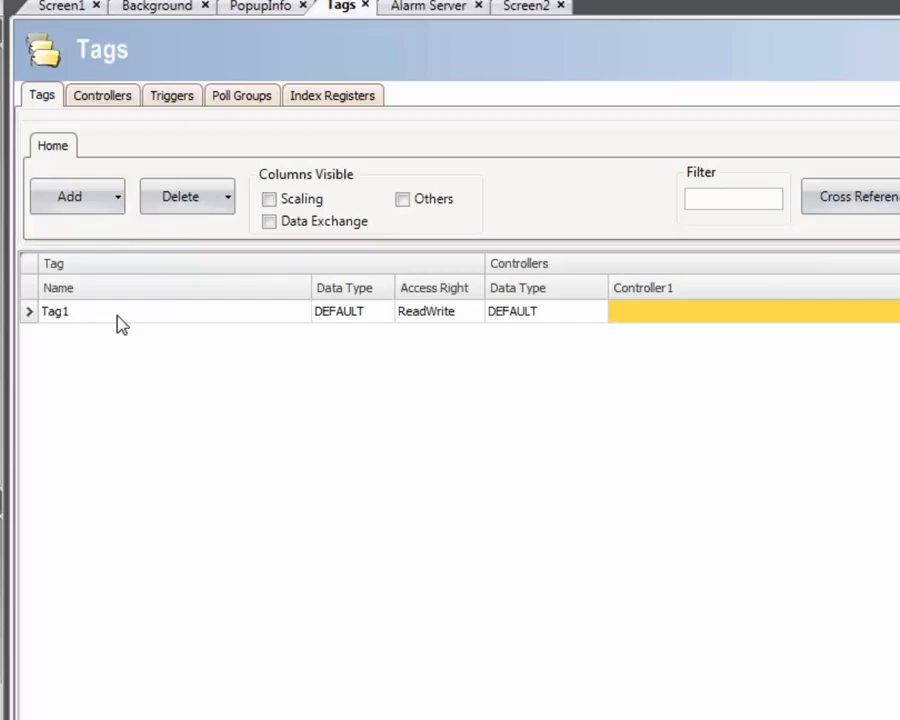
pyautogui.click(120, 318)
pyautogui.write('My')
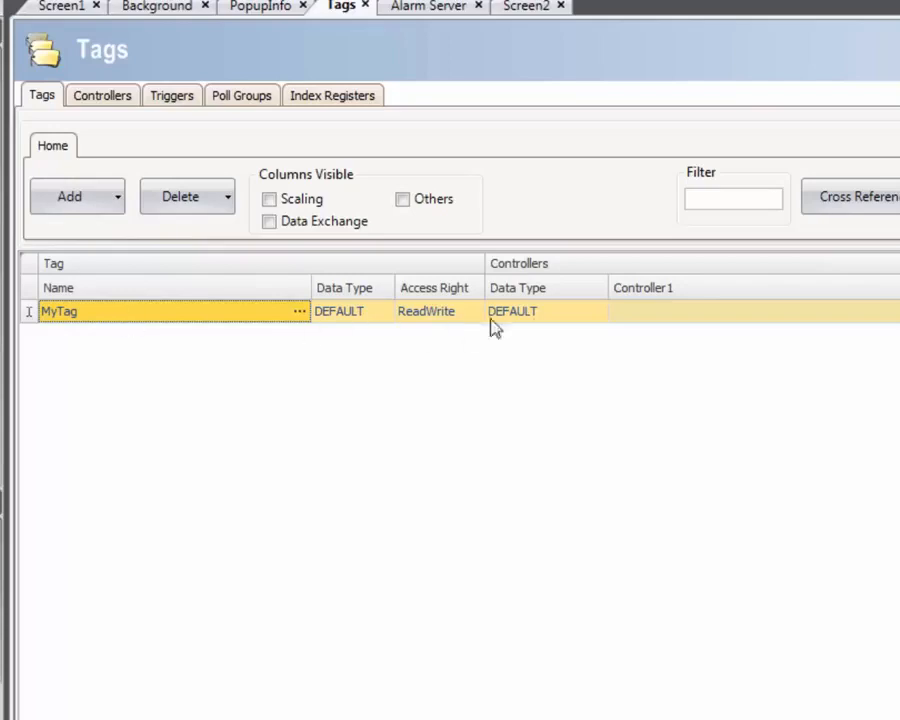
pyautogui.click(665, 313)
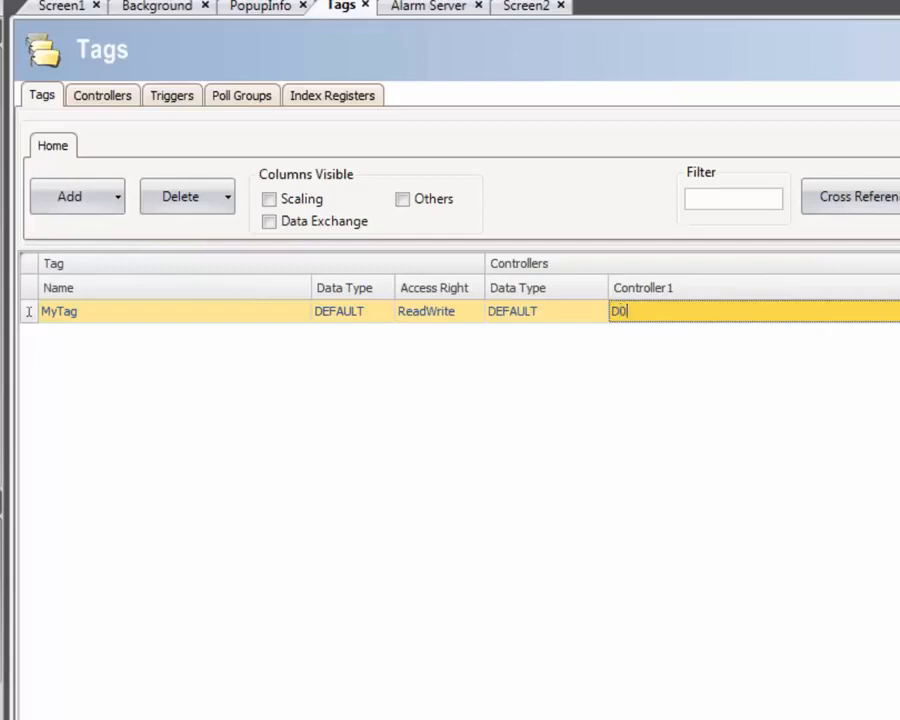
pyautogui.press('Return')
# Change Controller1 to the CoDeSys brand with the CoDeSys ARTI protocol
pyautogui.click(111, 101)
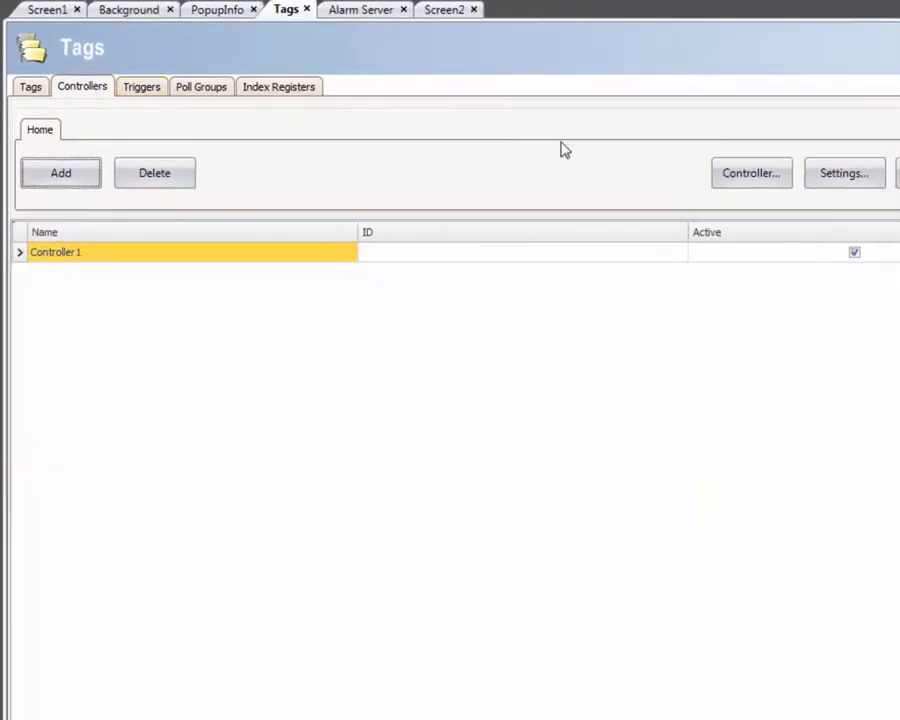
pyautogui.click(737, 175)
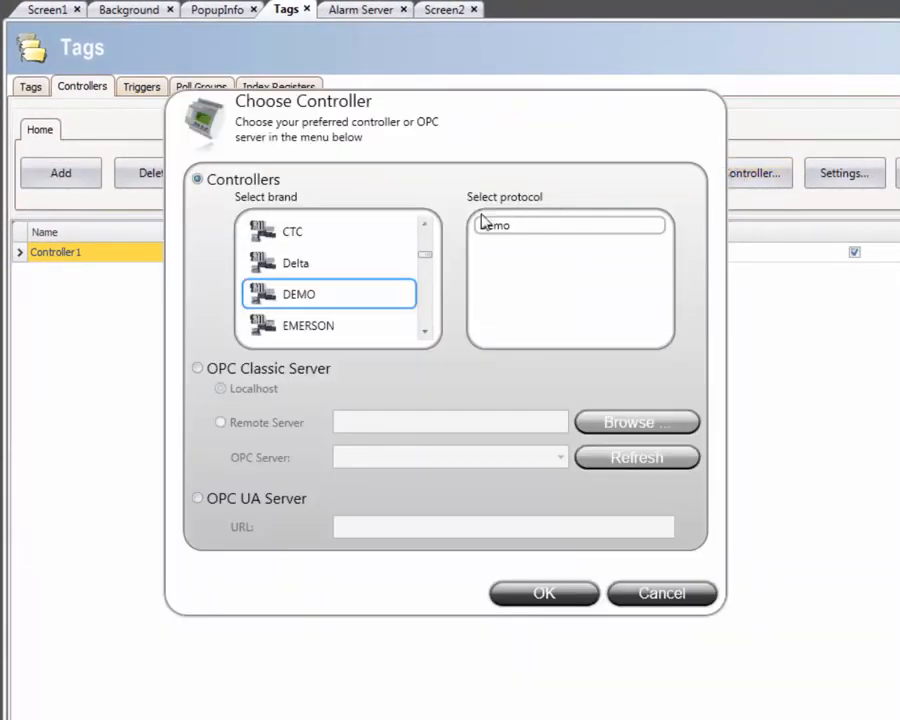
pyautogui.click(425, 226)
pyautogui.click(425, 226)
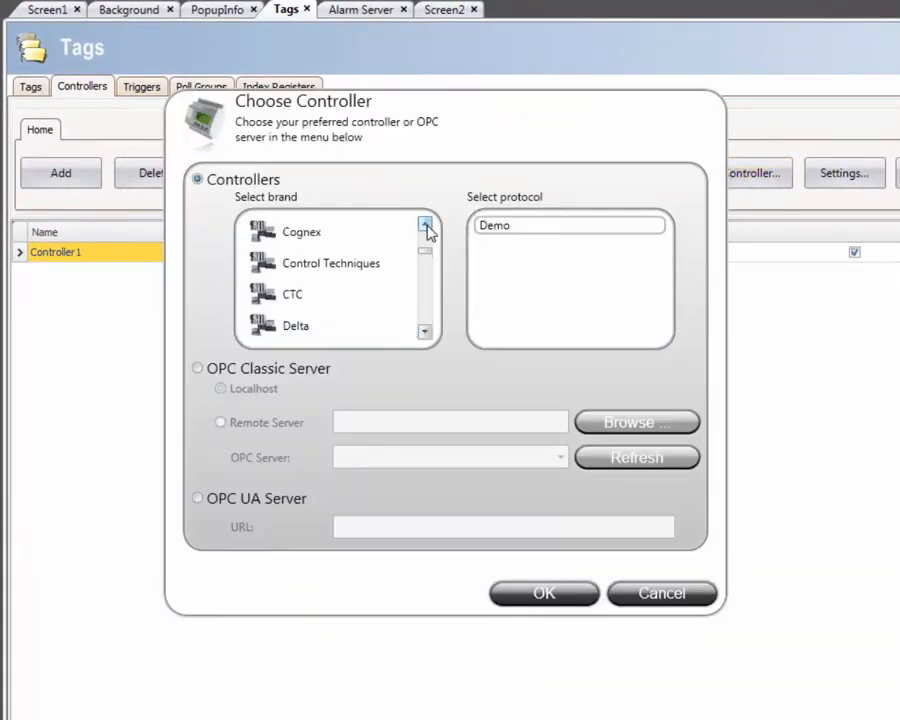
pyautogui.click(425, 226)
pyautogui.click(425, 226)
pyautogui.click(372, 262)
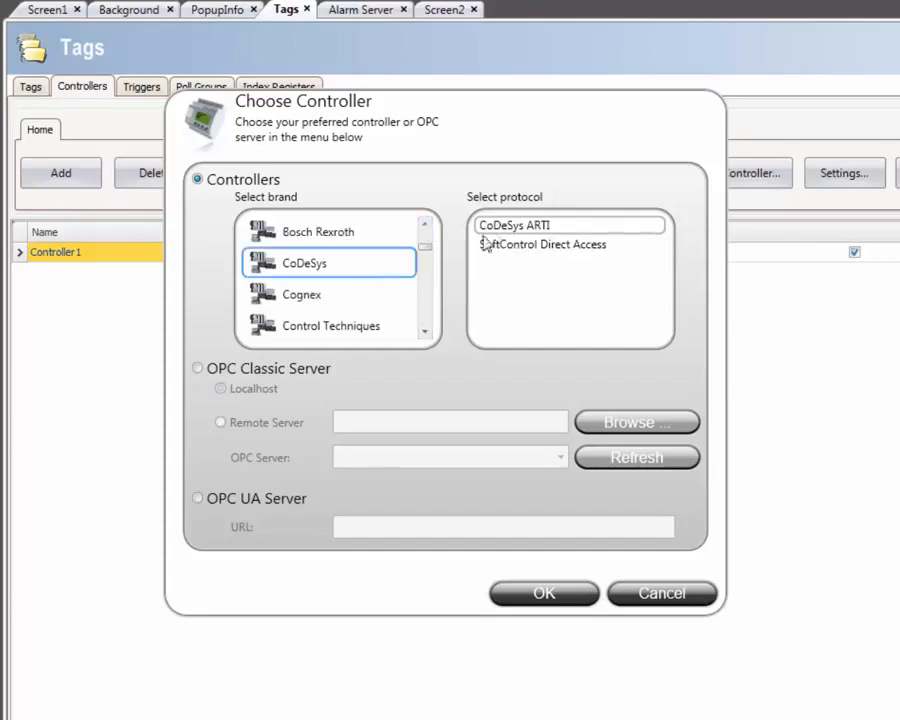
pyautogui.click(540, 596)
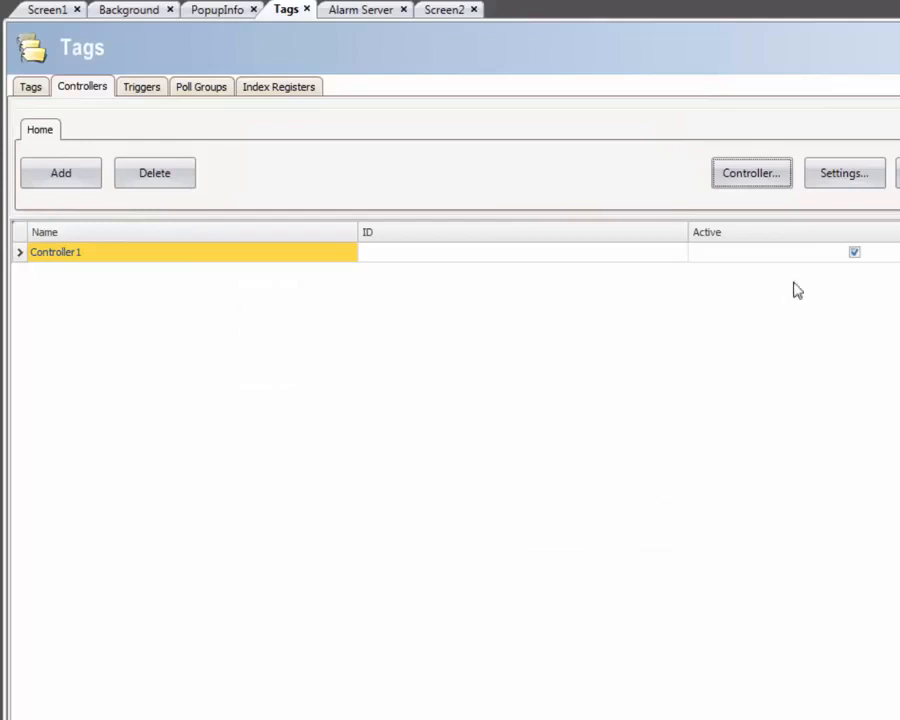
# Set the address of station 1 in the CoDeSys ARTI driver settings to 127.0.0.1
pyautogui.click(845, 175)
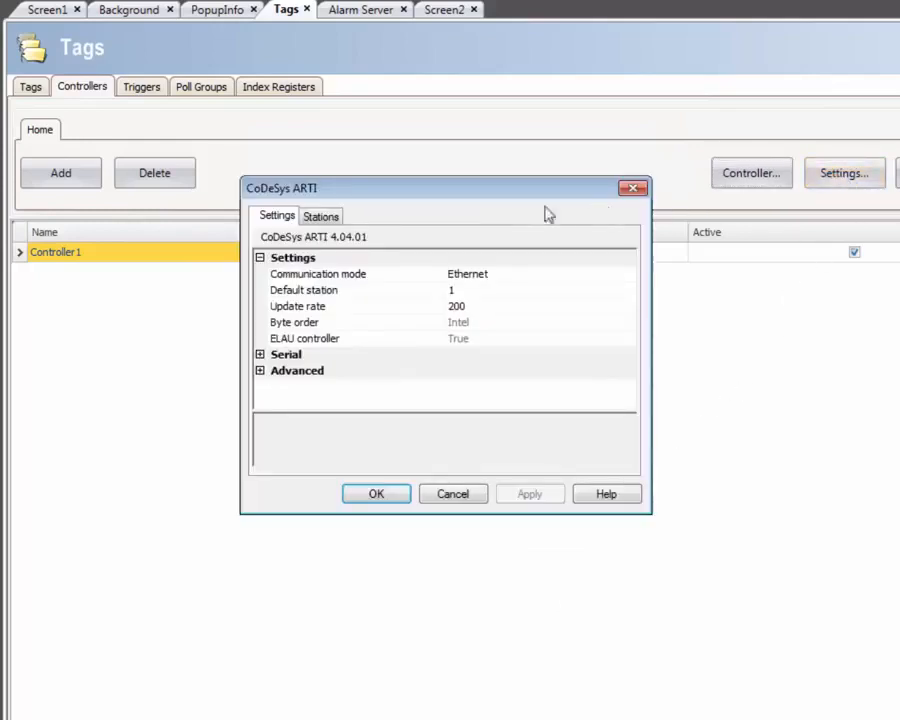
pyautogui.click(325, 217)
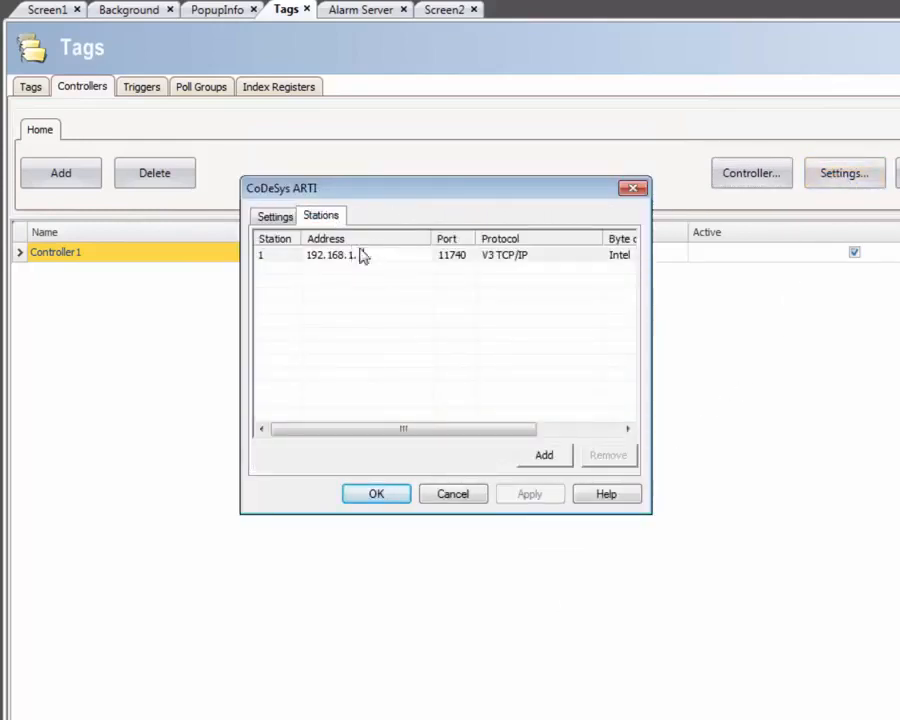
pyautogui.click(352, 256)
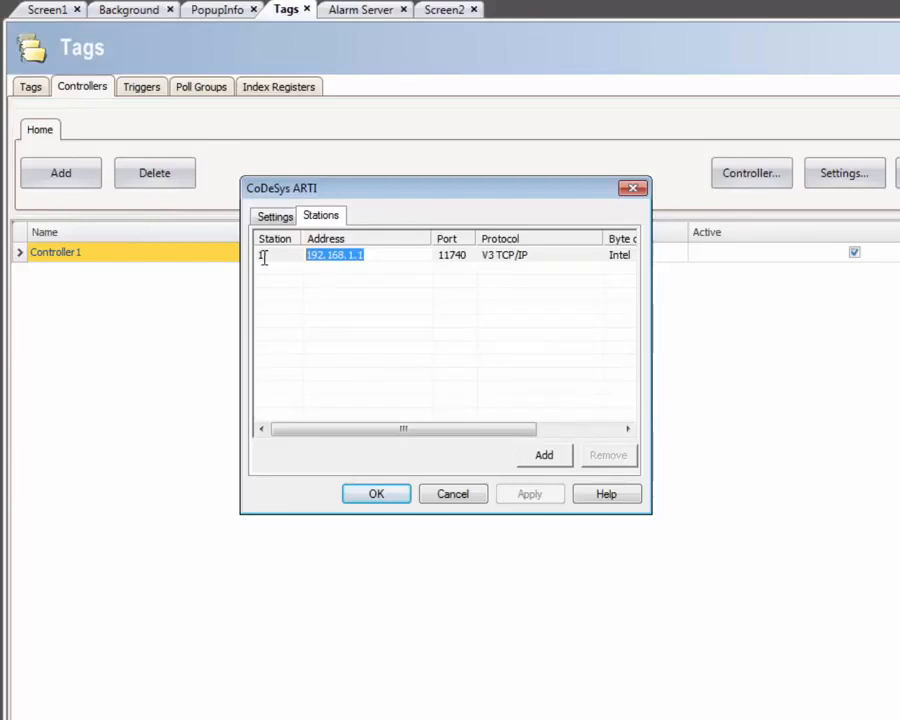
pyautogui.write('127.0.0')
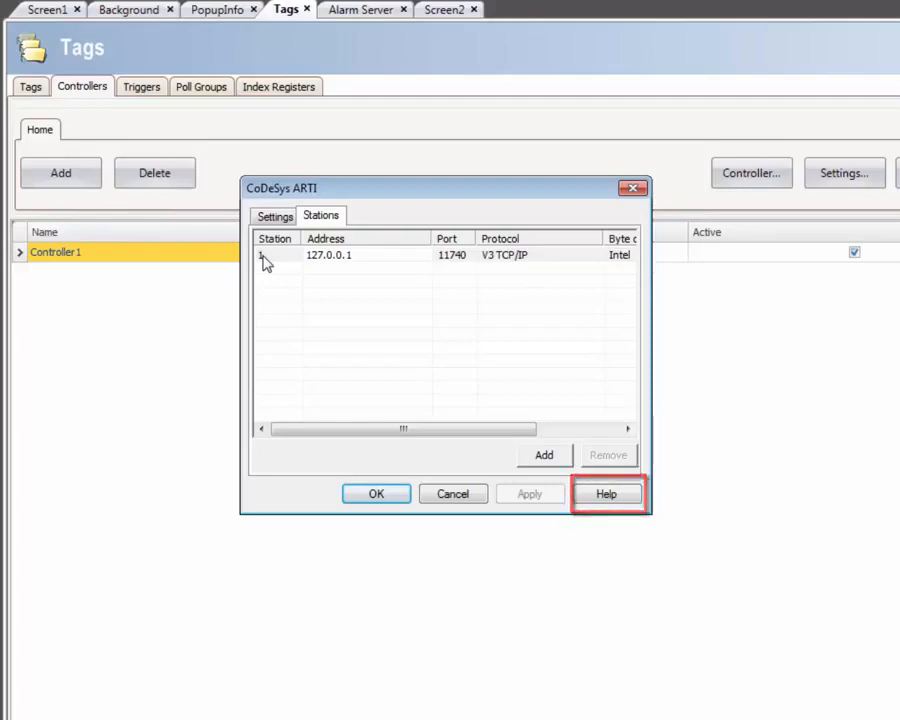
pyautogui.click(312, 261)
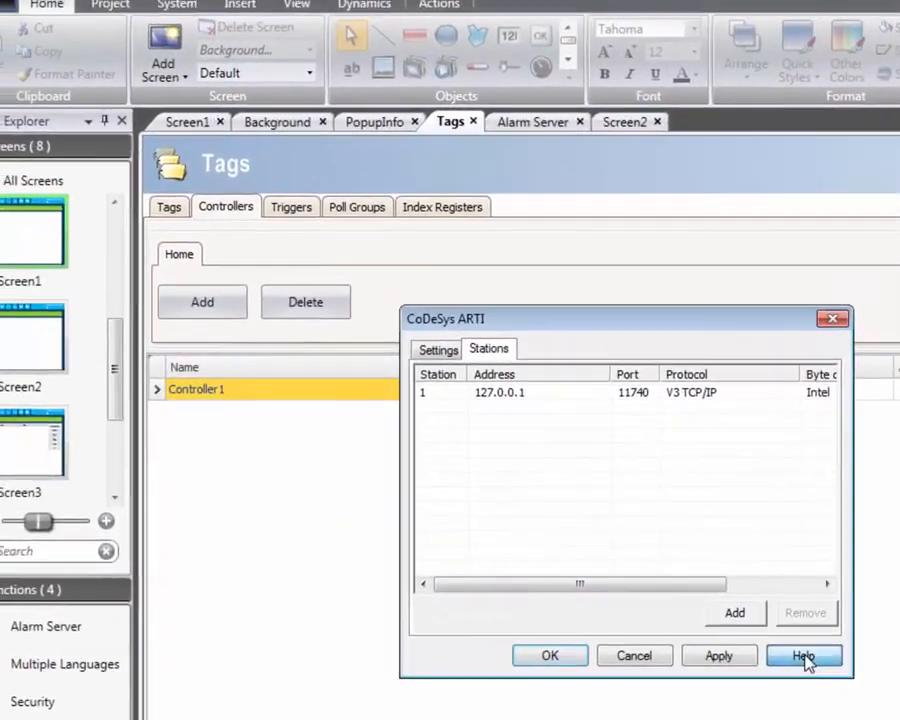
# Look through the CoDeSys ARTI driver help, including the release notes, settings and addressing topics
pyautogui.click(605, 493)
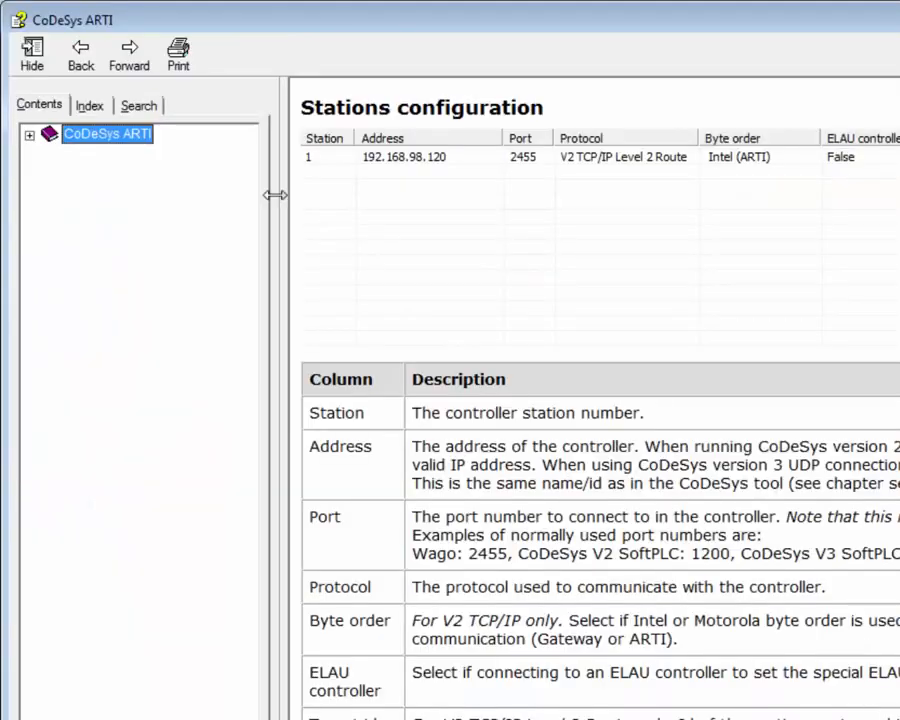
pyautogui.click(30, 136)
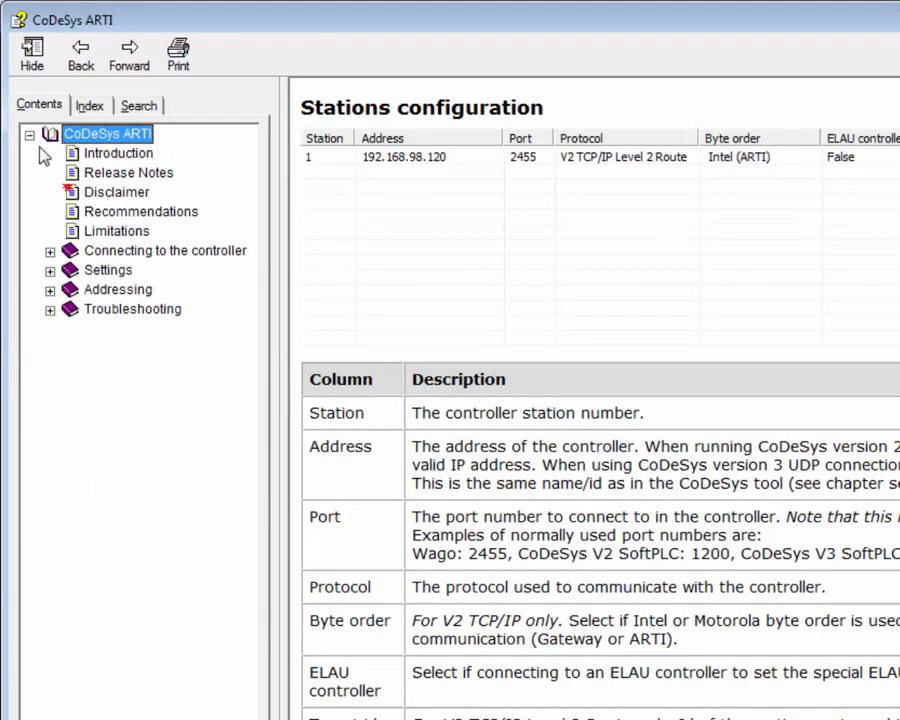
pyautogui.click(110, 172)
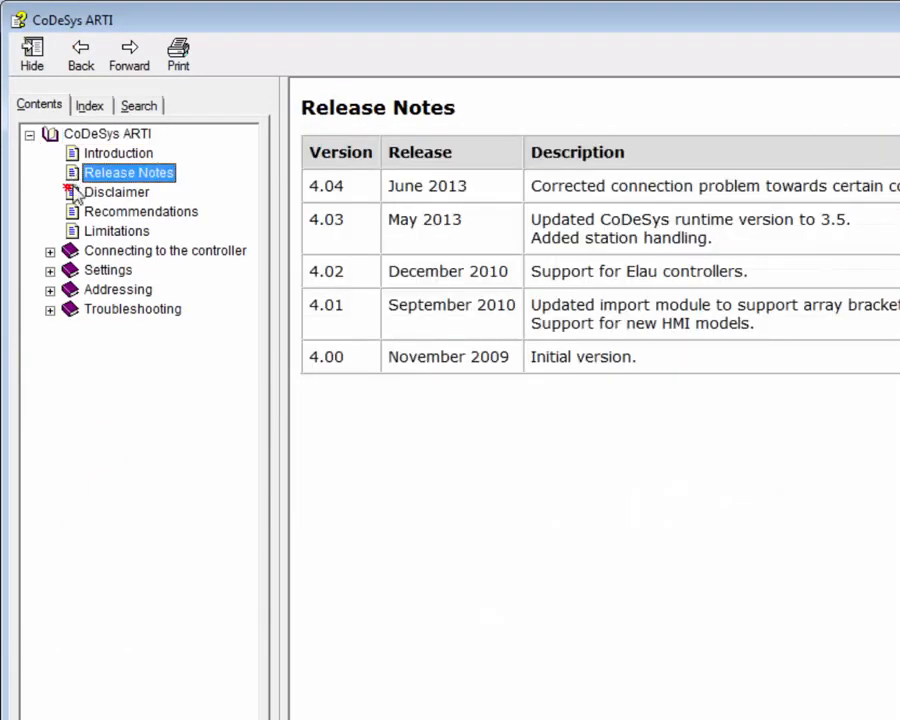
pyautogui.click(50, 270)
pyautogui.click(95, 271)
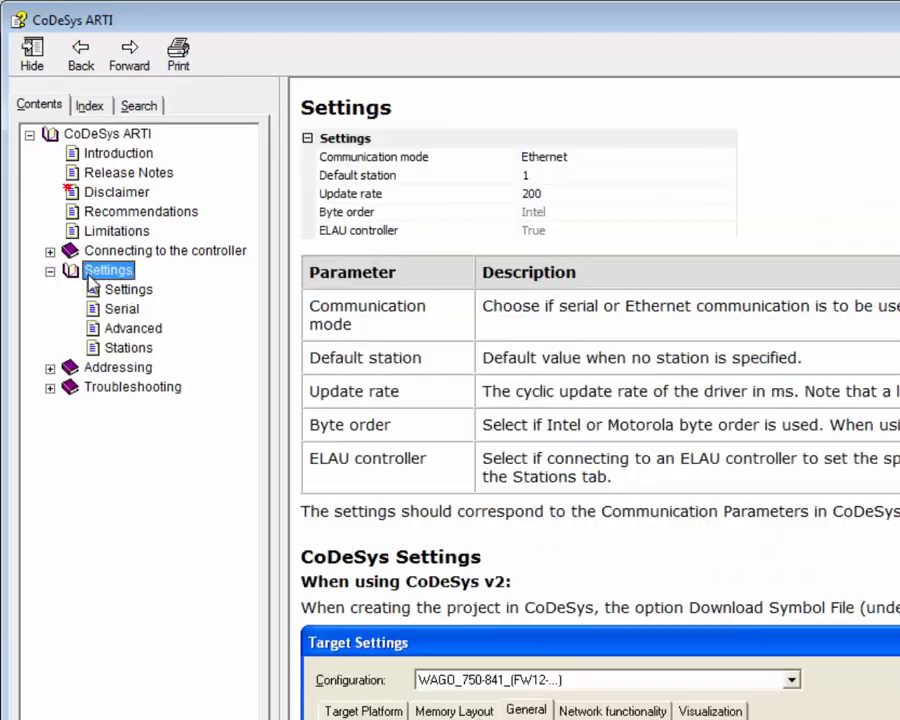
pyautogui.click(50, 368)
pyautogui.click(118, 387)
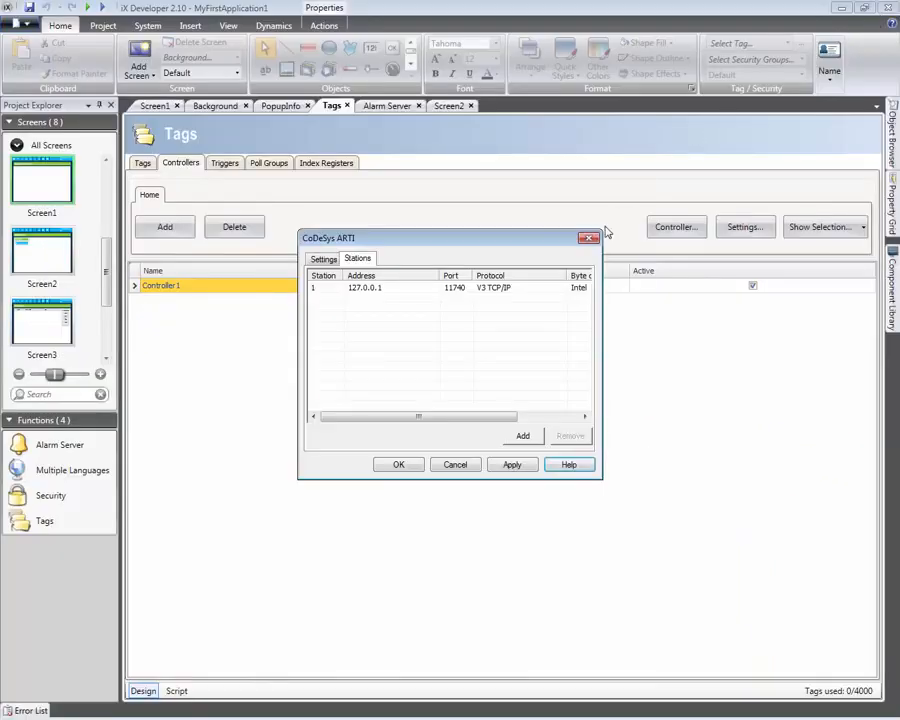
# Confirm the driver settings and load SimulationApp.Device.Application.xml as the source for importing tags to Controller1
pyautogui.click(399, 465)
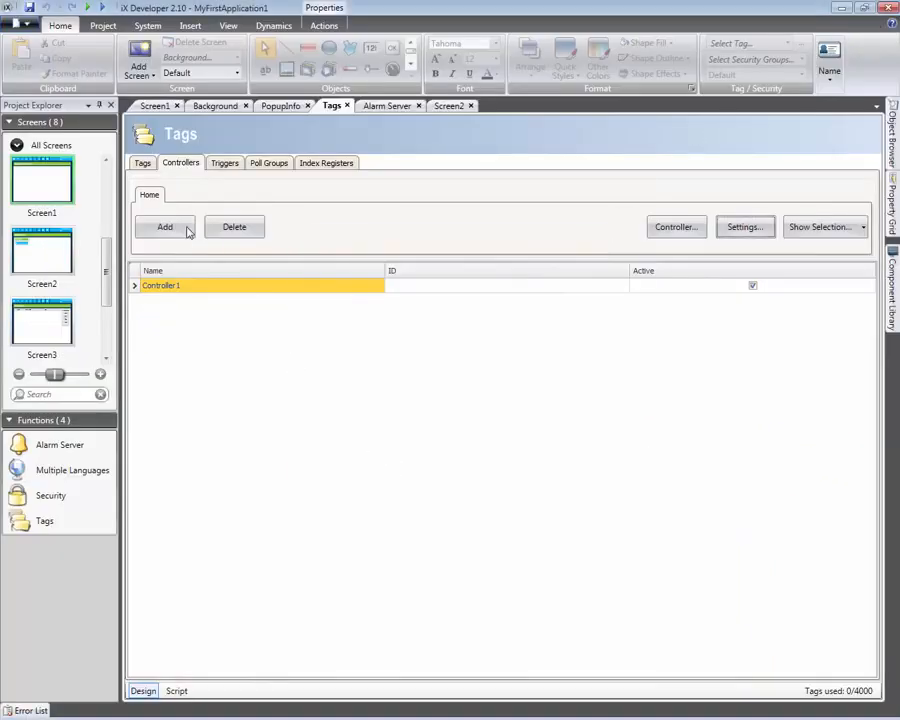
pyautogui.click(142, 163)
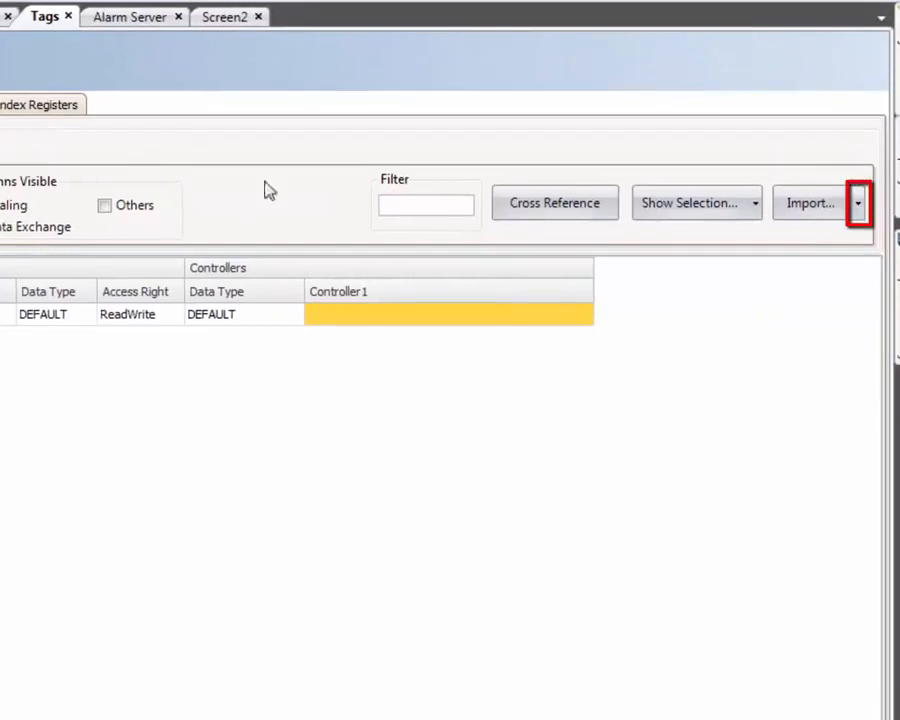
pyautogui.click(857, 204)
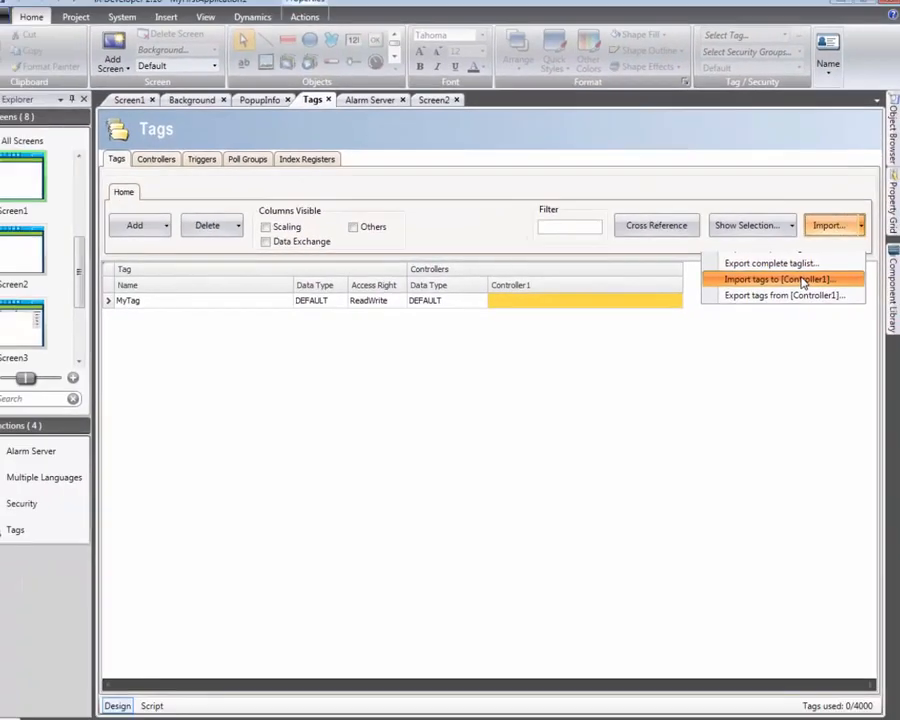
pyautogui.click(772, 287)
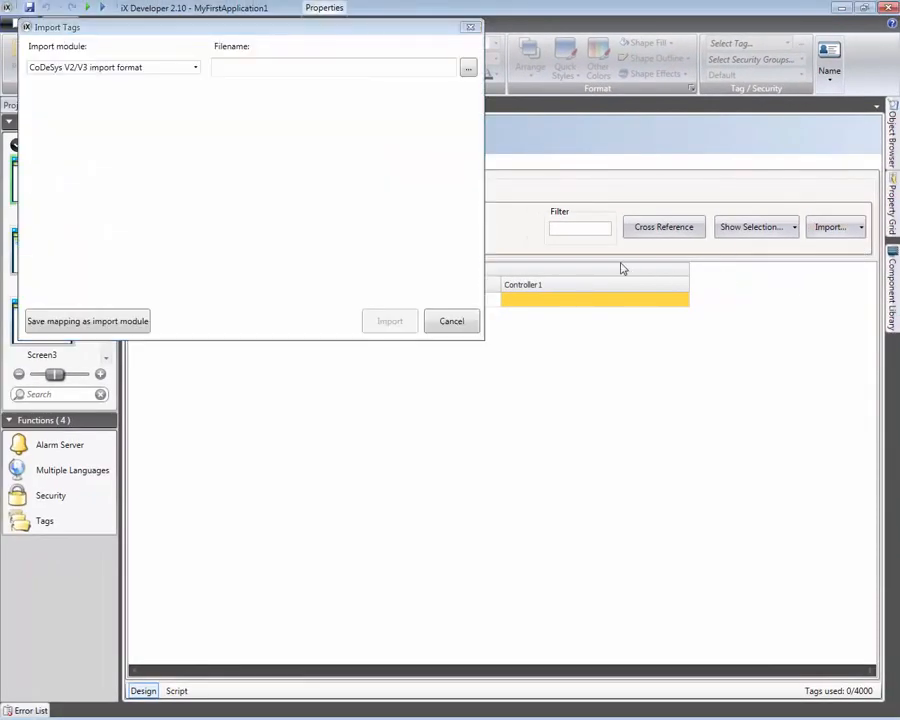
pyautogui.click(351, 71)
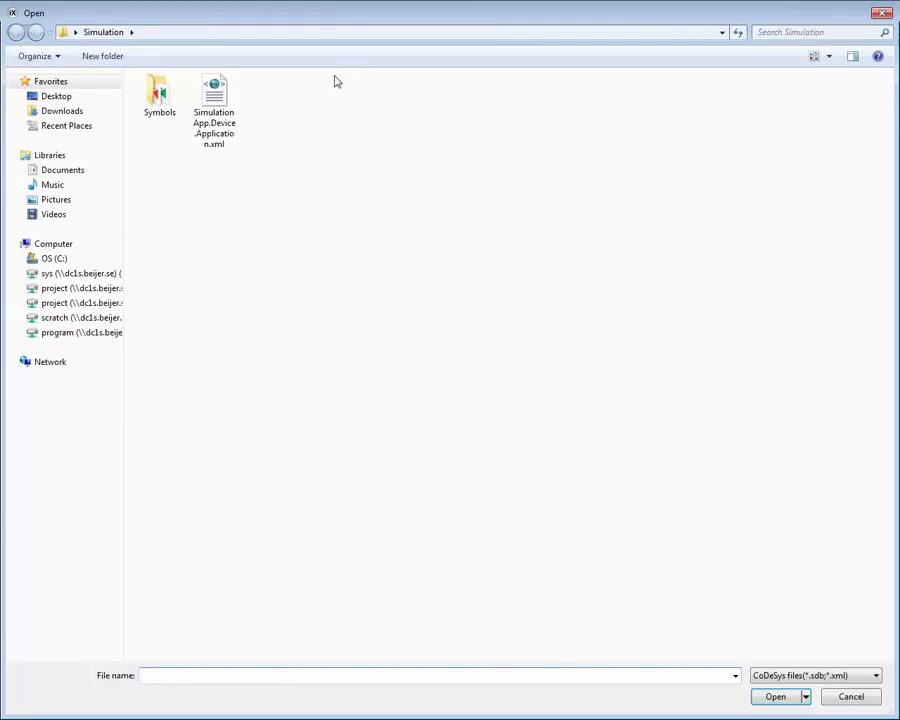
pyautogui.click(226, 114)
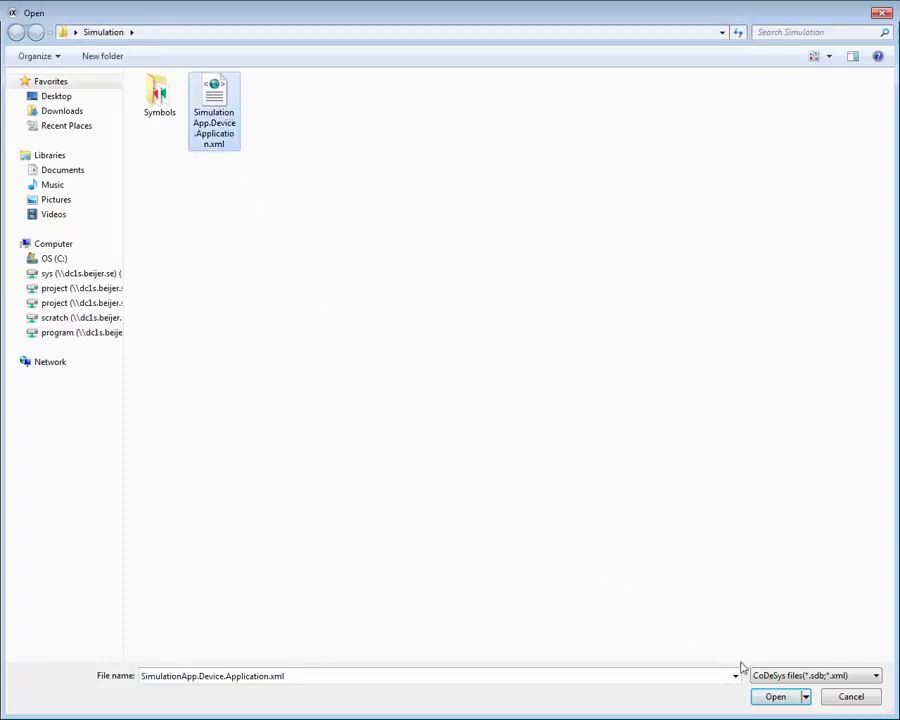
pyautogui.click(774, 696)
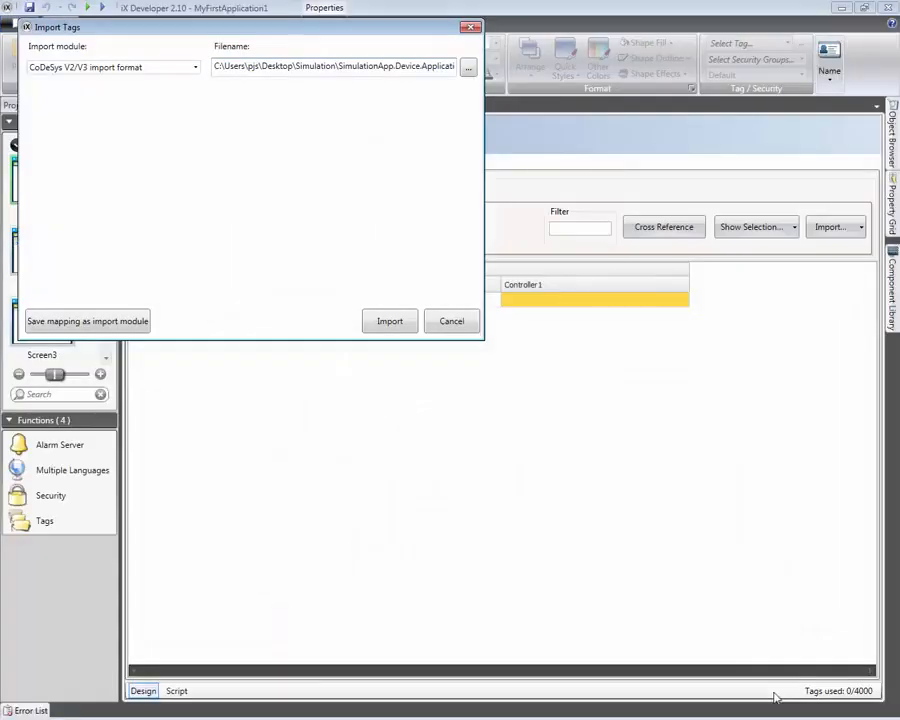
# Import all items from the CoDeSys file, including the PLC_PRG valves, tanks and pump, as tags for Controller1
pyautogui.click(389, 322)
pyautogui.click(466, 446)
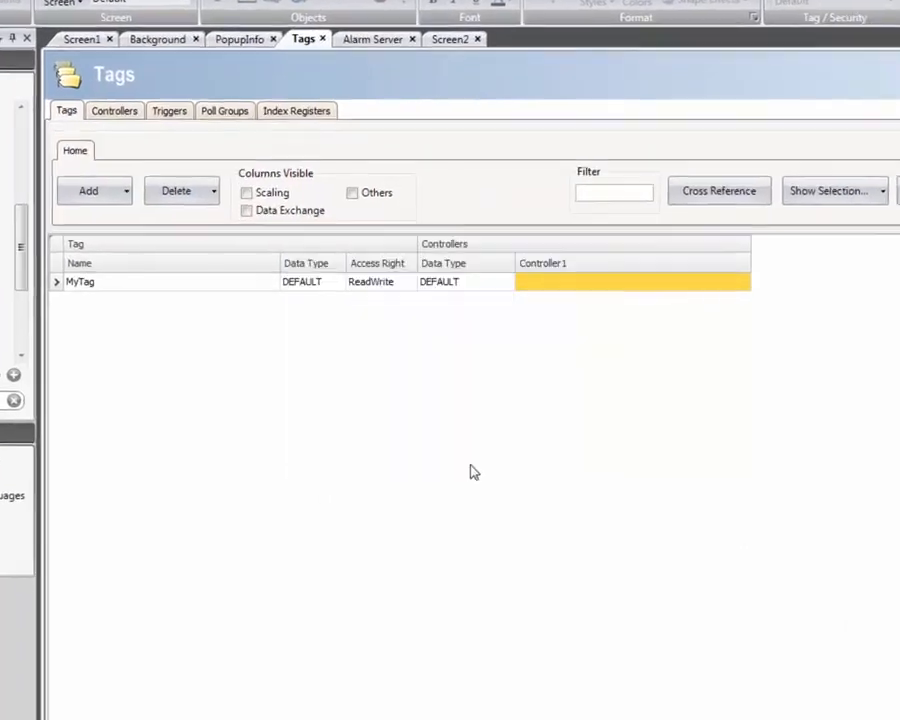
pyautogui.click(351, 254)
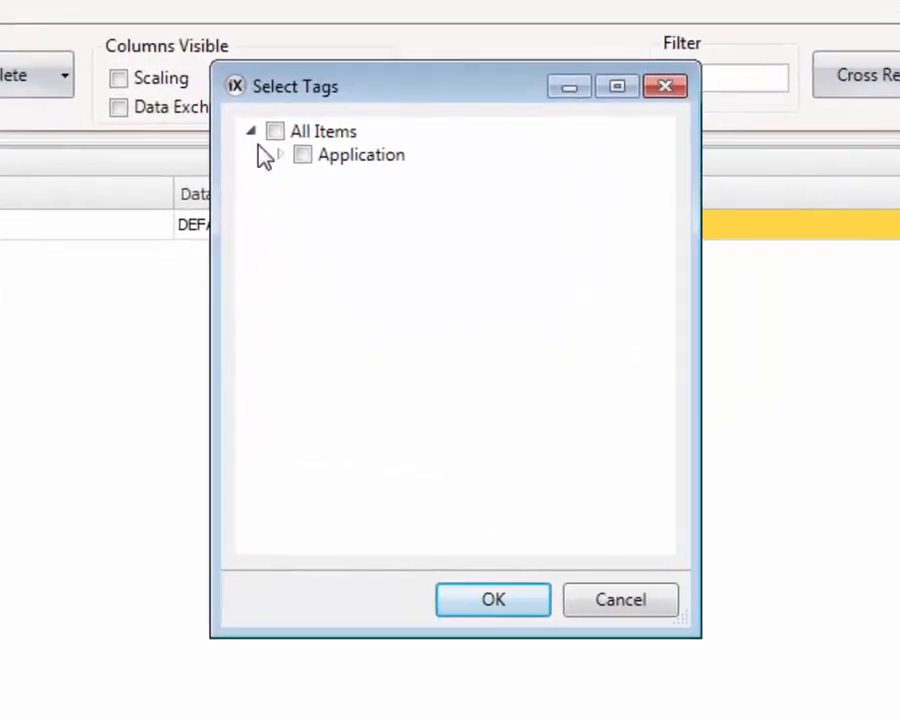
pyautogui.click(278, 154)
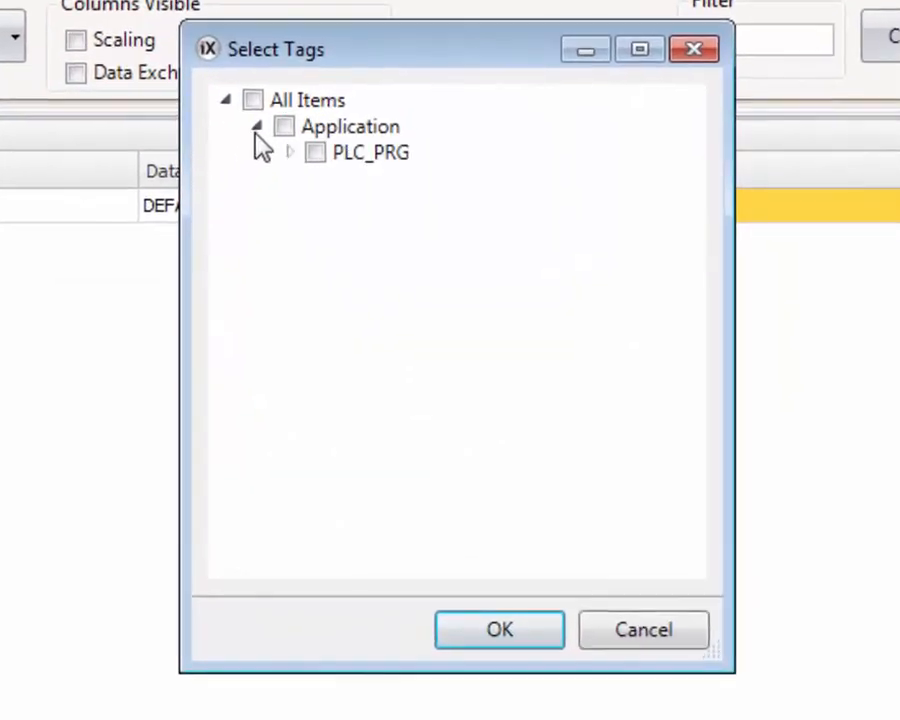
pyautogui.click(305, 177)
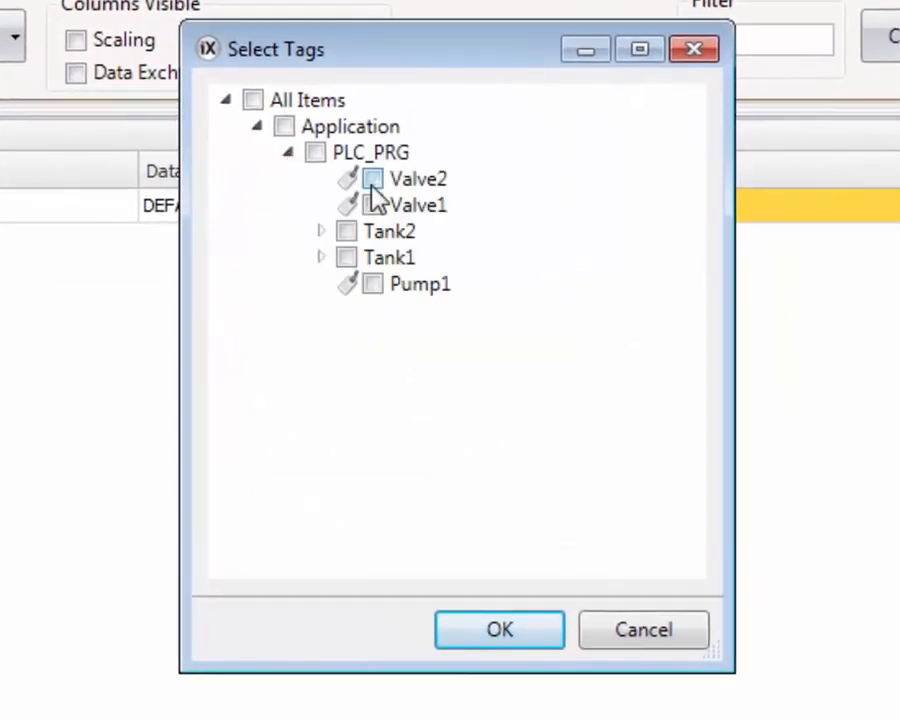
pyautogui.click(372, 182)
pyautogui.click(253, 101)
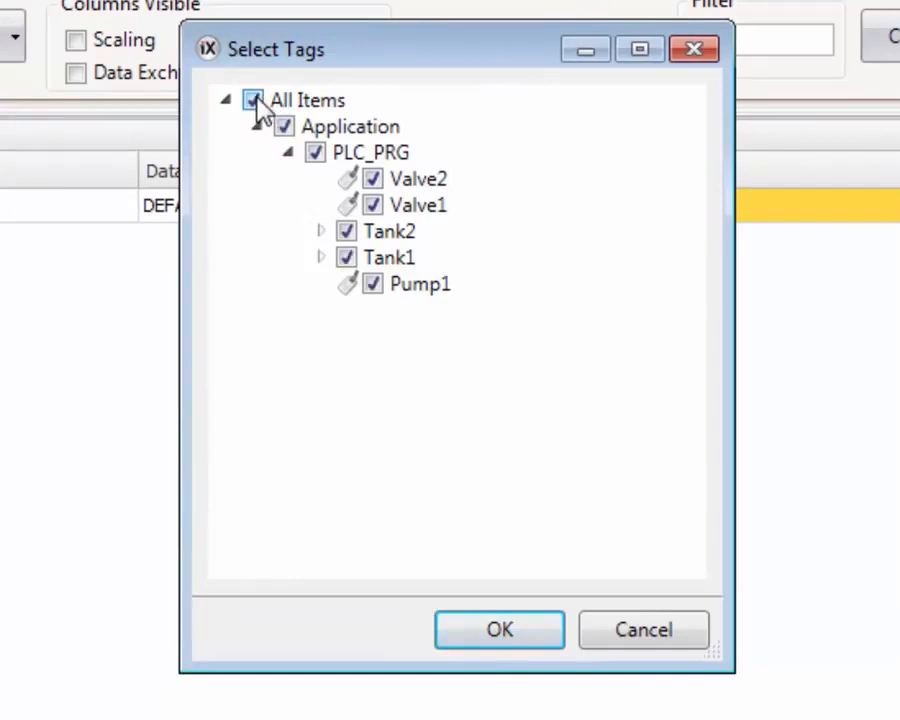
pyautogui.click(474, 632)
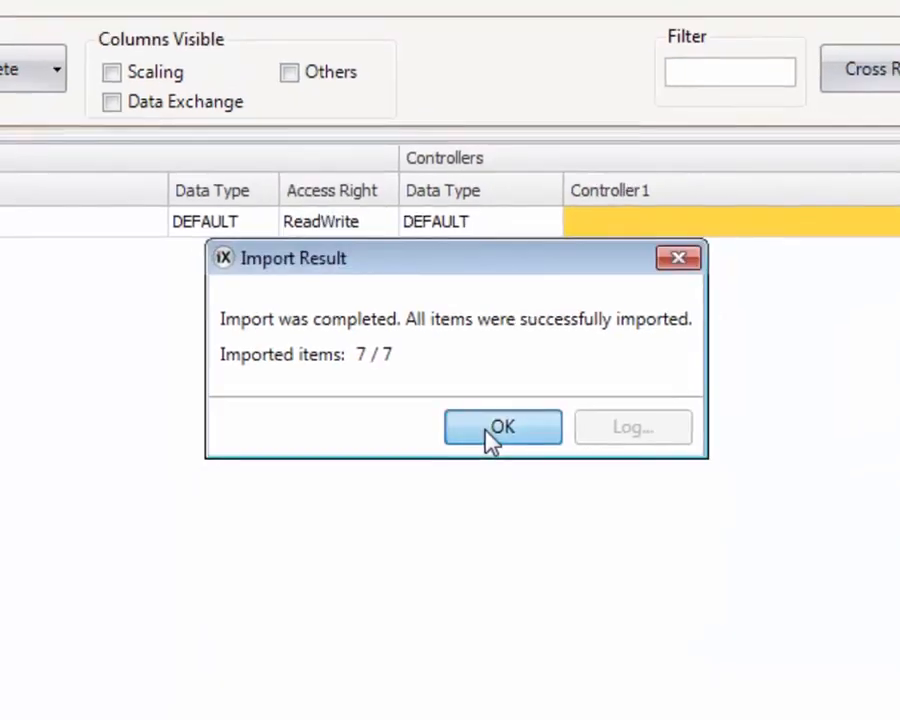
pyautogui.click(489, 433)
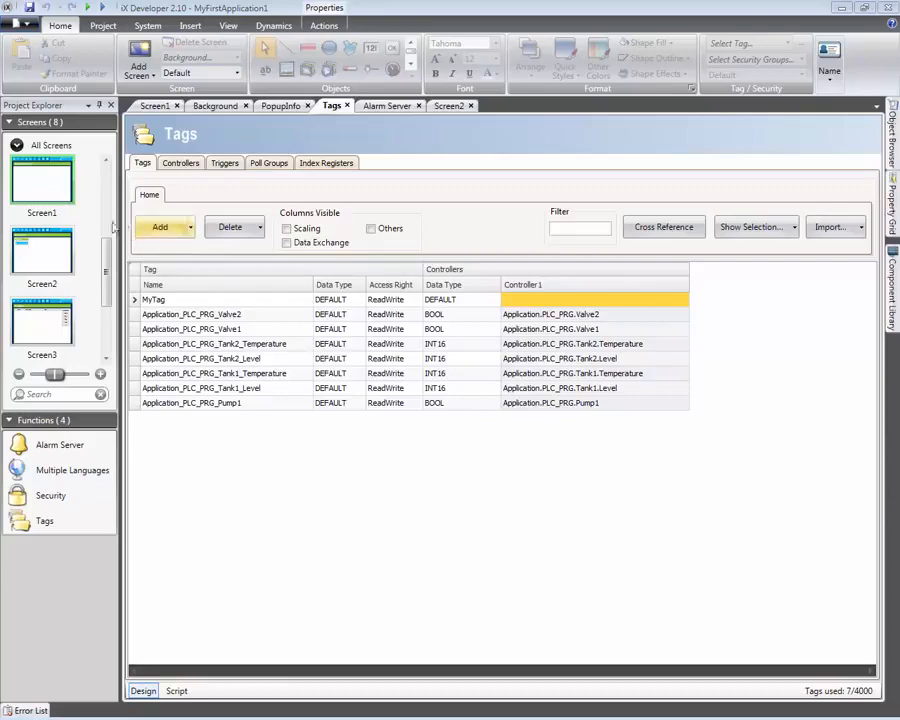
# Open Screen1 for editing and pin the Component Library open beside it
pyautogui.doubleClick(60, 193)
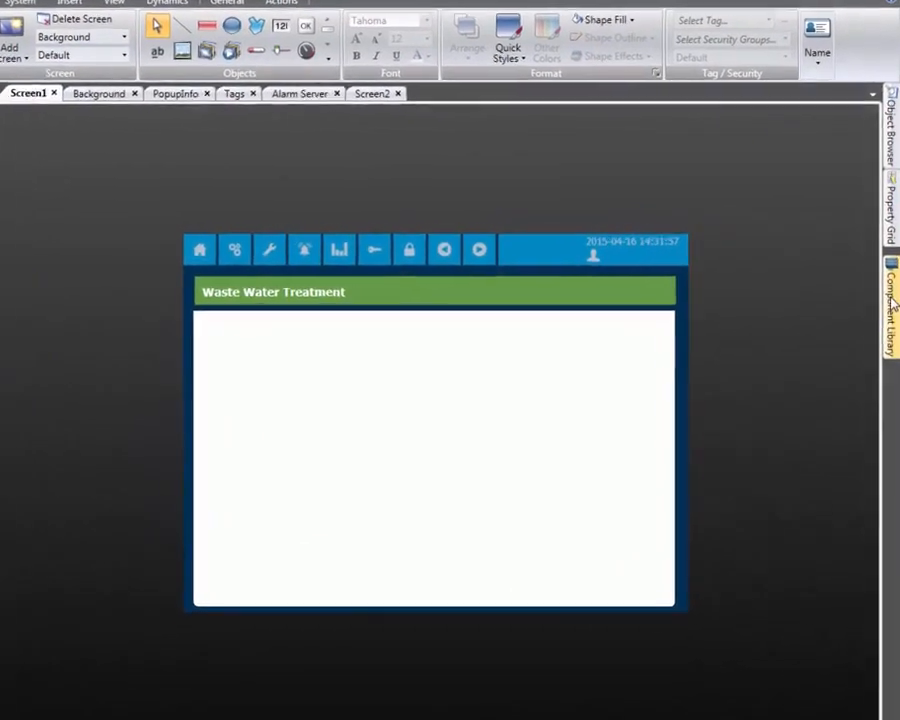
pyautogui.click(890, 295)
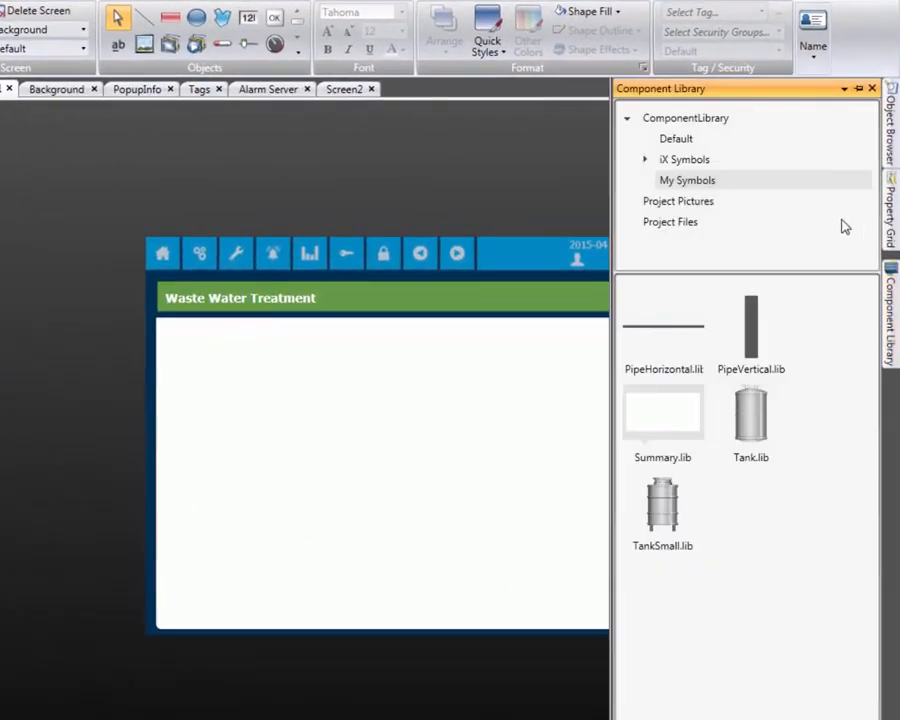
pyautogui.click(858, 88)
# Place a horizontal pipe at the white area's lower left, shortened to about 222 wide, and a vertical pipe rising from its right end
pyautogui.moveTo(630, 324); pyautogui.dragTo(45, 565)
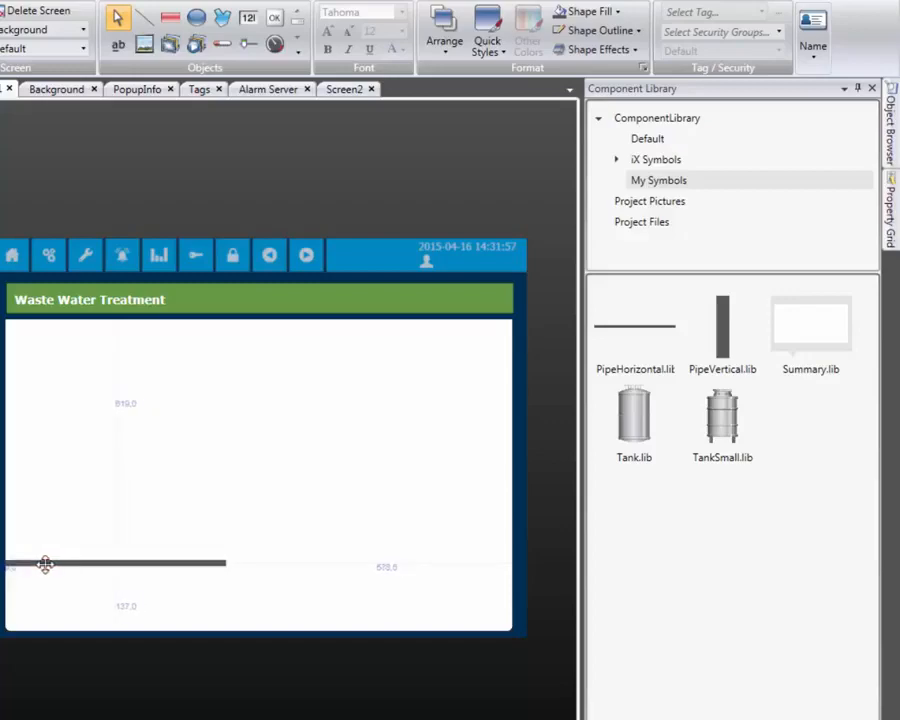
pyautogui.moveTo(205, 566); pyautogui.dragTo(120, 563)
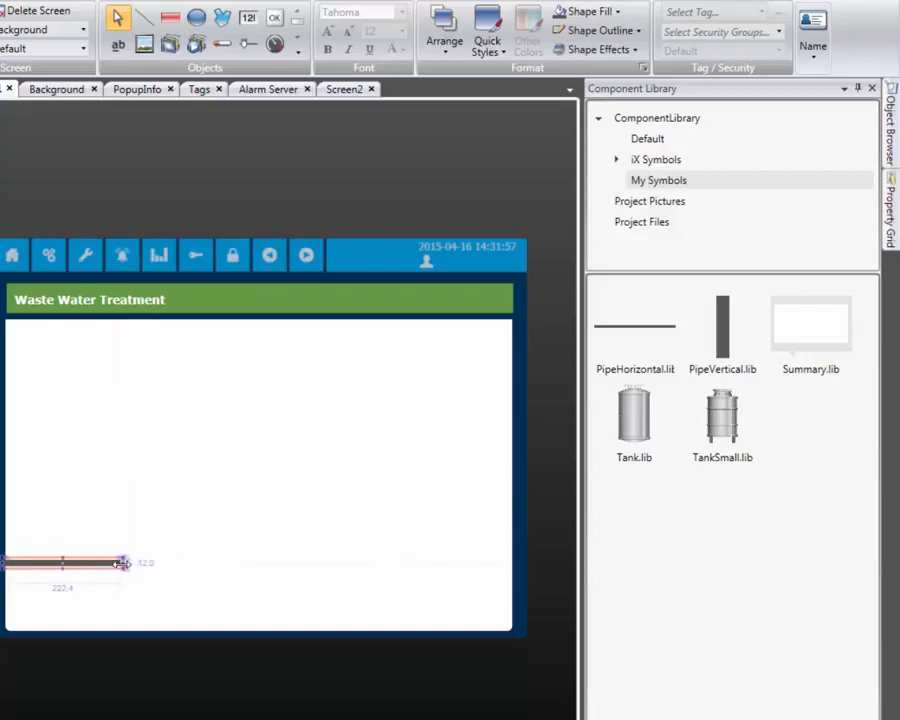
pyautogui.moveTo(713, 327); pyautogui.dragTo(111, 553)
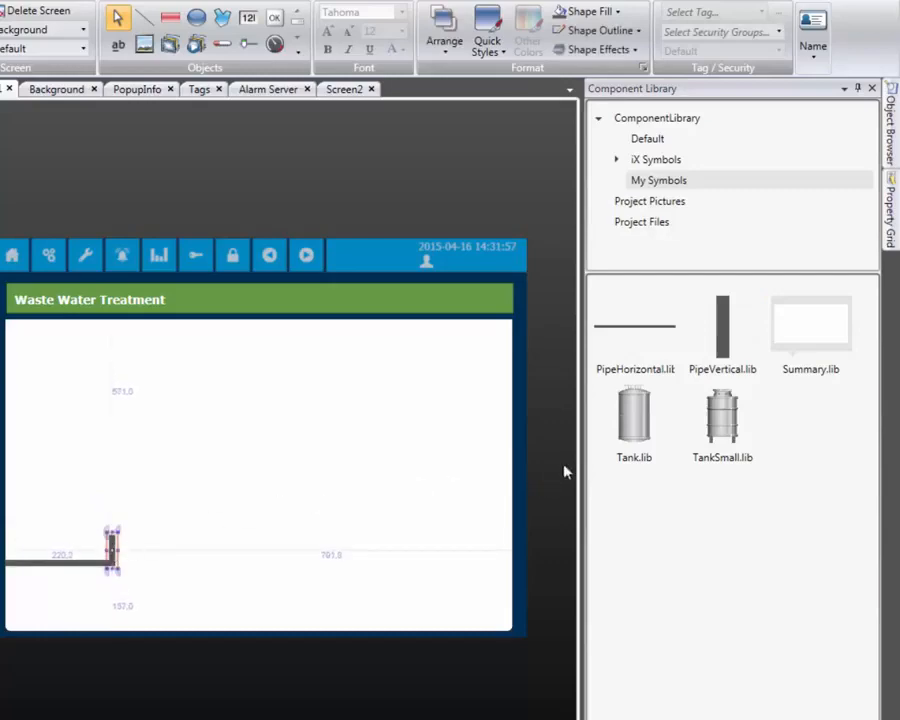
# Place the large Tank symbol on top of the vertical pipe, about 120 from the white area's edge
pyautogui.moveTo(634, 415); pyautogui.dragTo(106, 410)
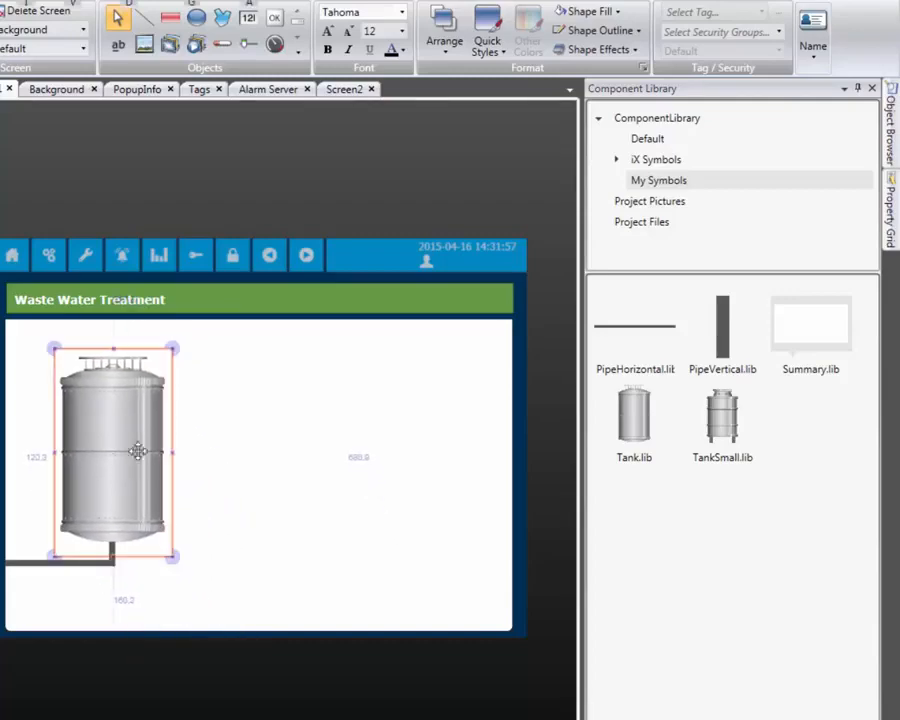
pyautogui.click(212, 526)
# Run a horizontal pipe from the tank's lower side to the white area's opposite edge and place a TankSmall symbol midway over it
pyautogui.moveTo(619, 344); pyautogui.dragTo(195, 503)
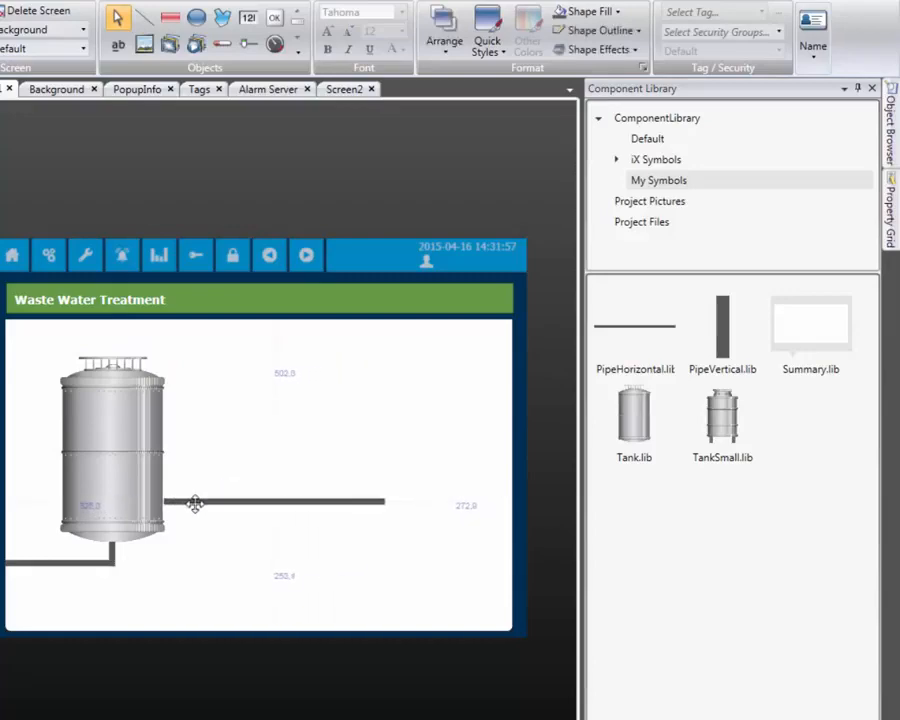
pyautogui.moveTo(388, 498); pyautogui.dragTo(514, 508)
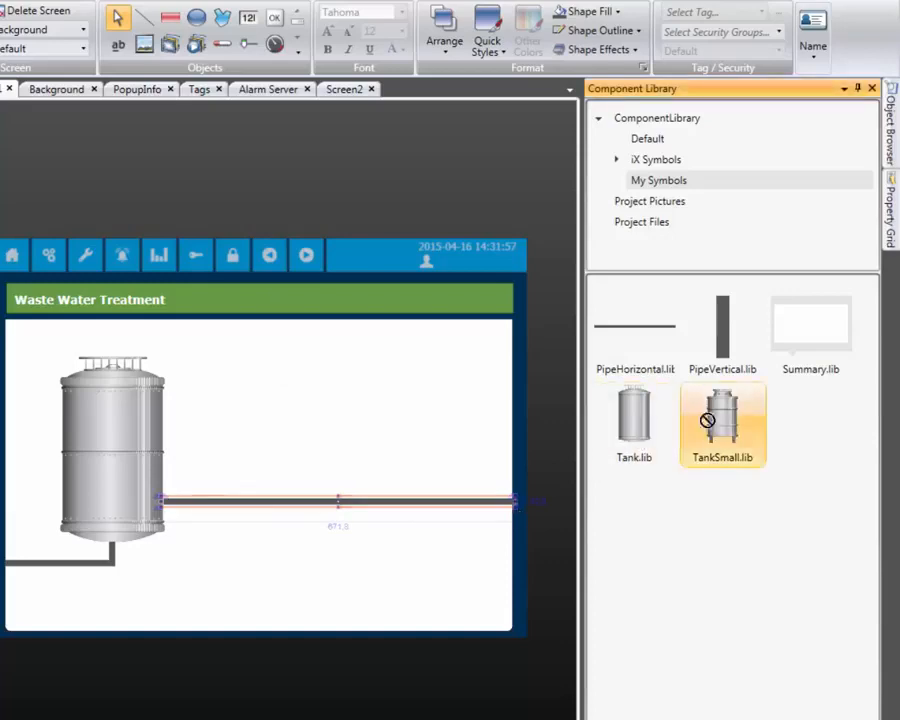
pyautogui.moveTo(704, 395); pyautogui.dragTo(339, 463)
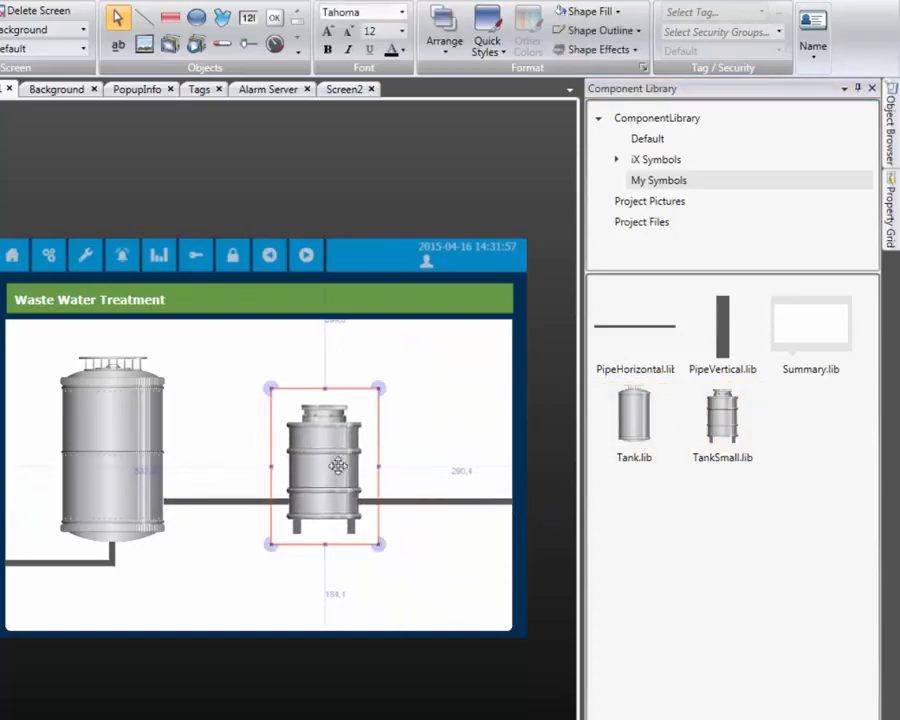
pyautogui.click(266, 566)
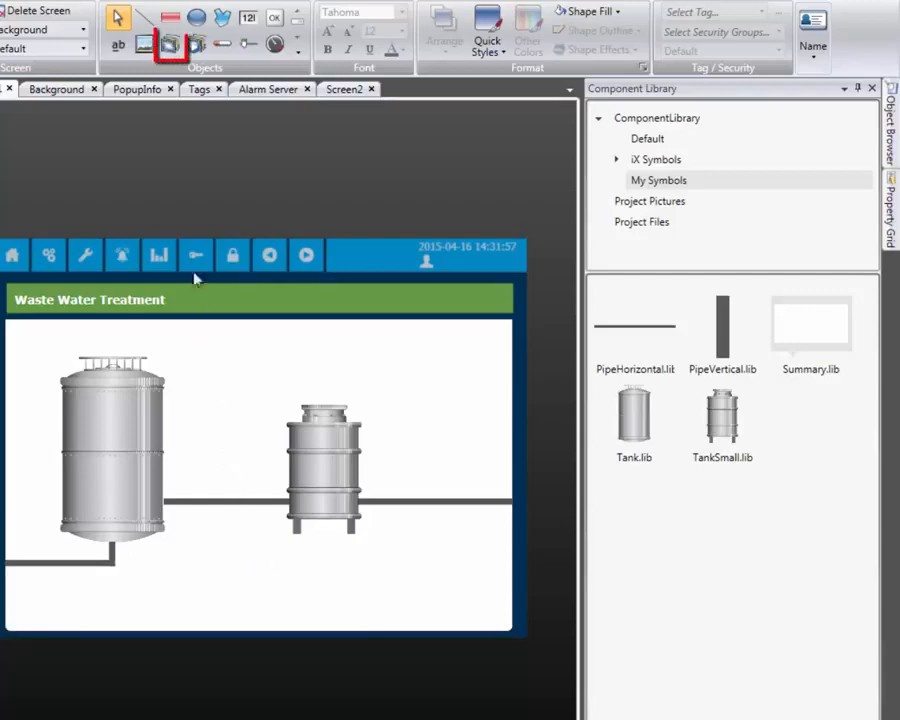
# Insert a multi-picture object by the lower inlet pipe and connect it to the tag Application_PLC_PRG_Pump1
pyautogui.click(168, 46)
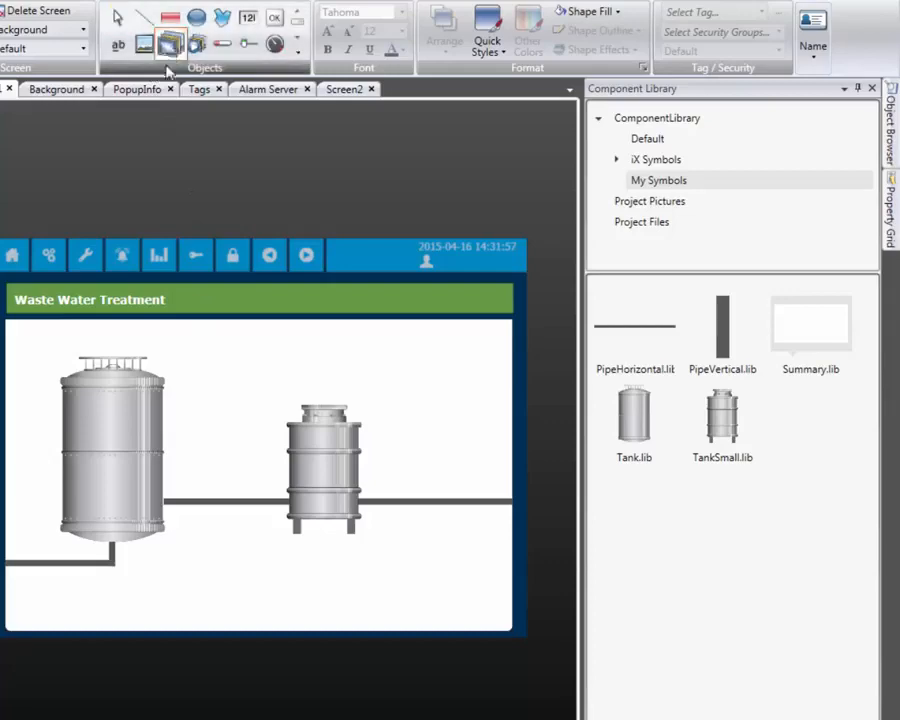
pyautogui.click(33, 553)
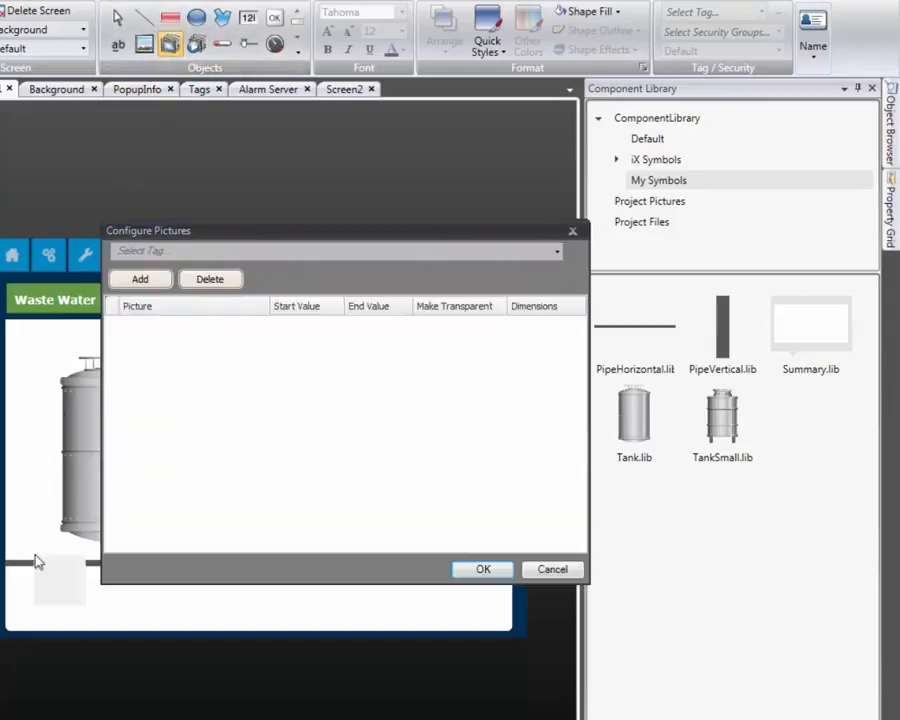
pyautogui.click(557, 251)
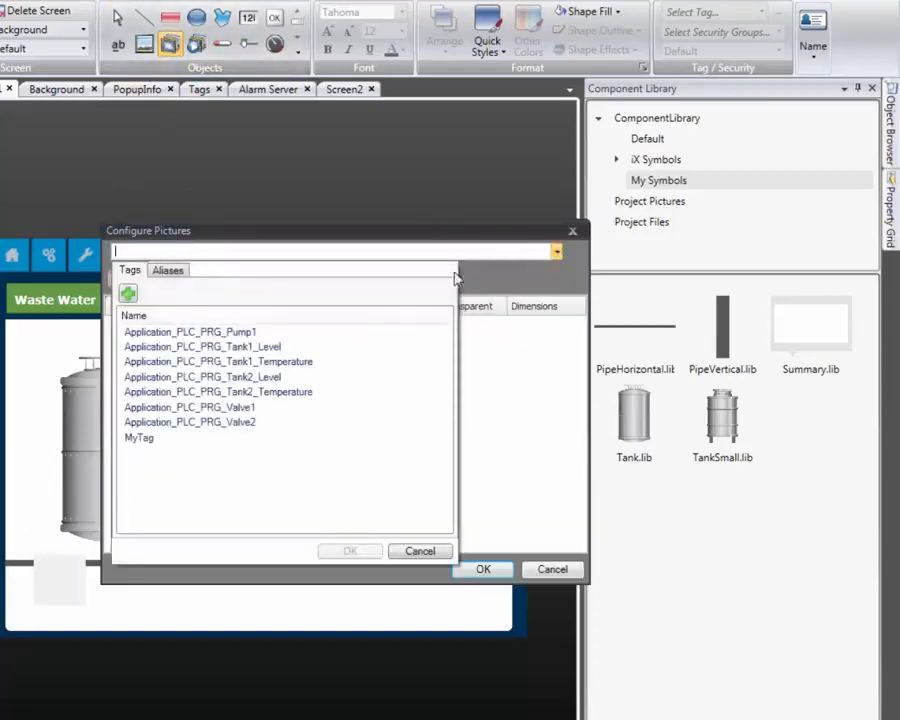
pyautogui.click(295, 332)
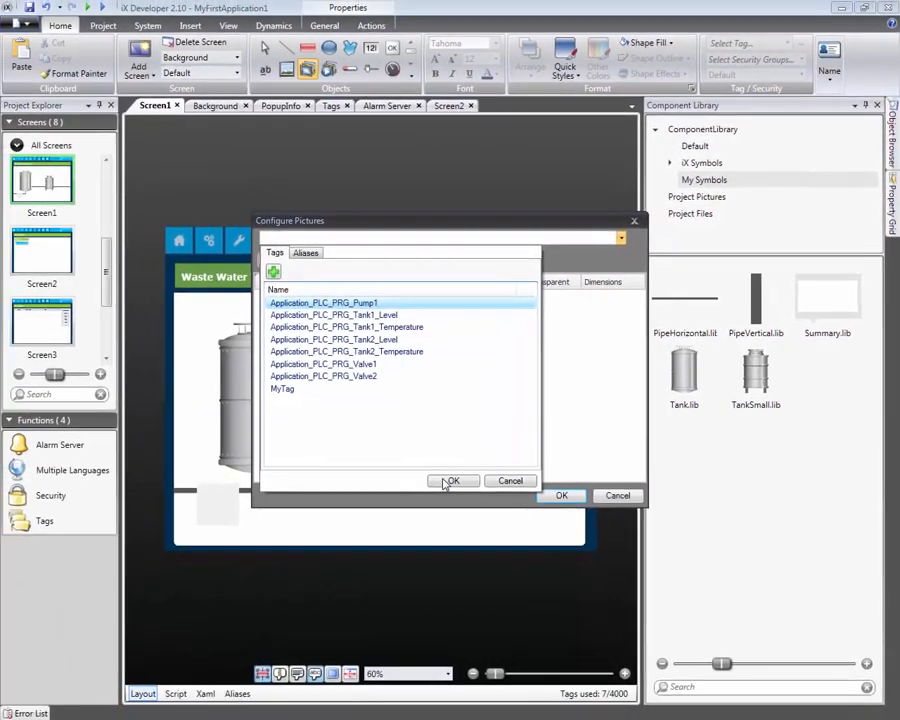
pyautogui.click(360, 540)
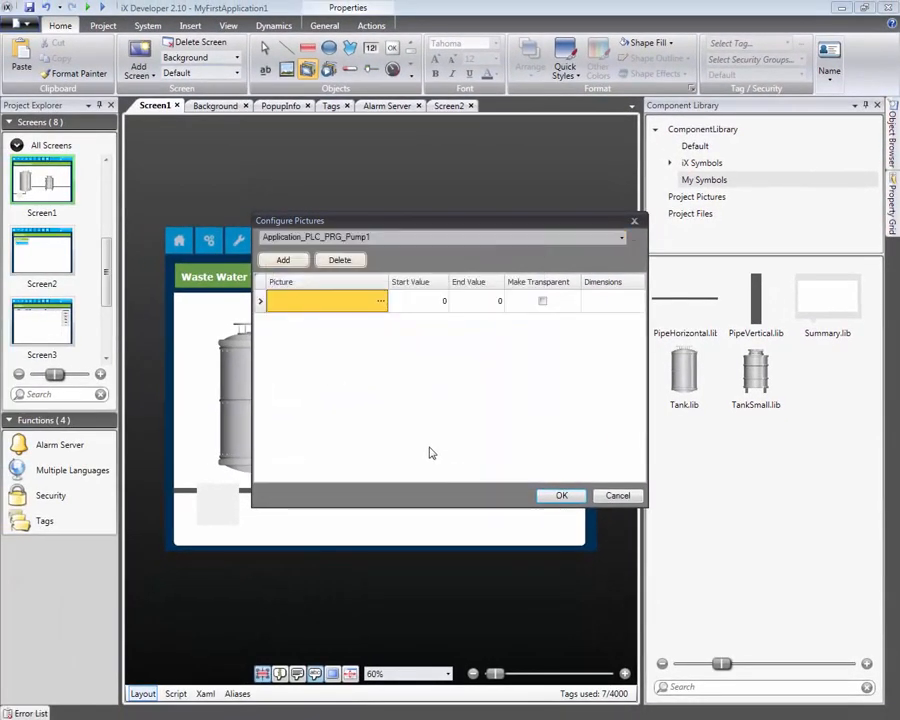
# Assign pump_off.png from the Symbols folder as the pump's picture for value 0
pyautogui.click(380, 303)
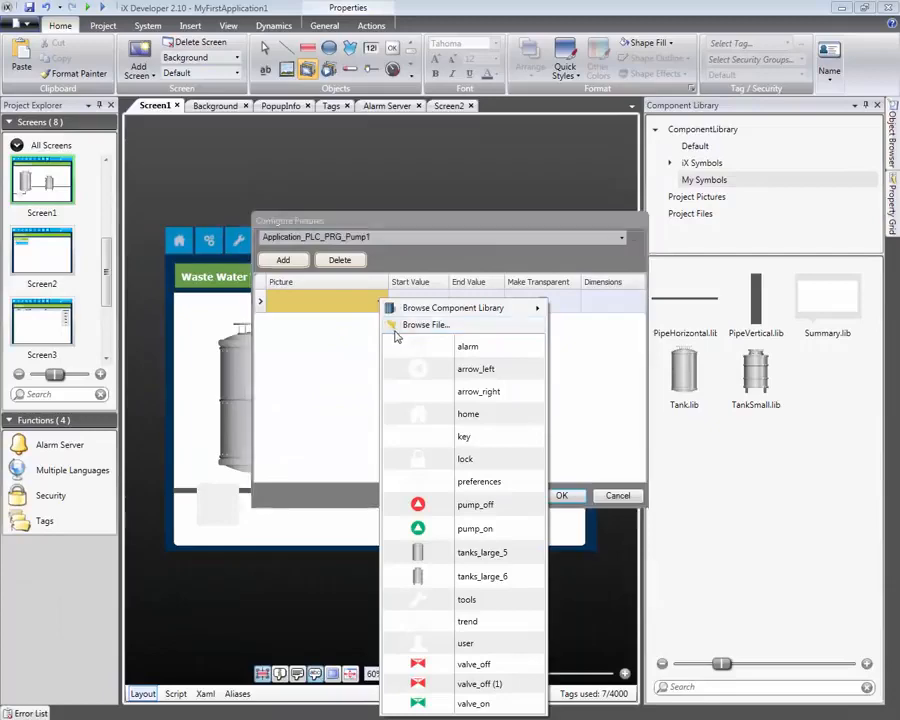
pyautogui.click(394, 333)
pyautogui.doubleClick(159, 94)
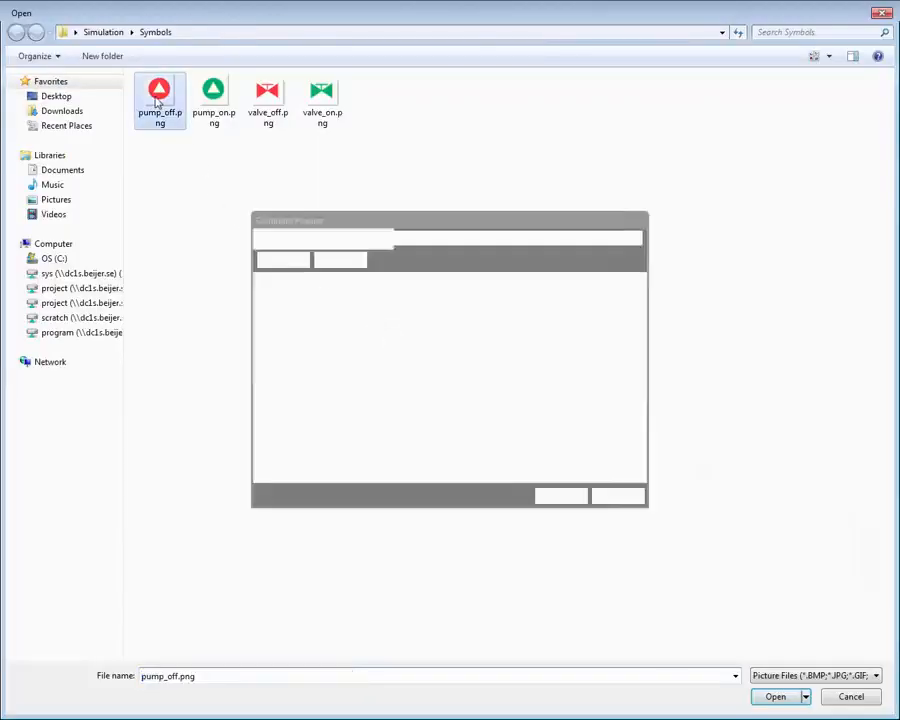
# Add a second picture, pump_on.png, for value 1 and centre the pump symbol on the inlet pipe
pyautogui.click(268, 260)
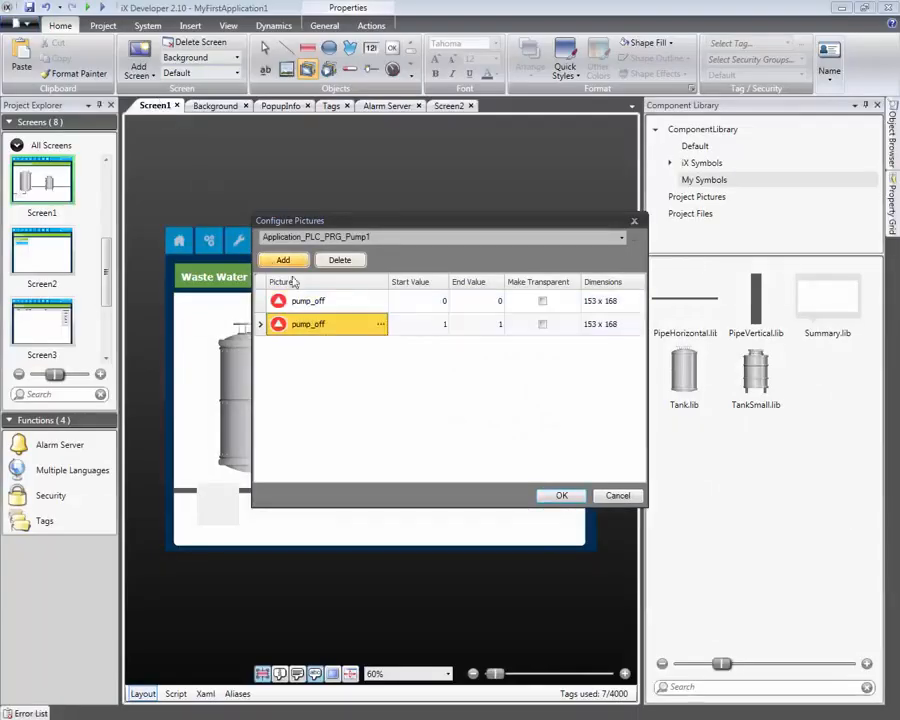
pyautogui.click(380, 323)
pyautogui.click(394, 327)
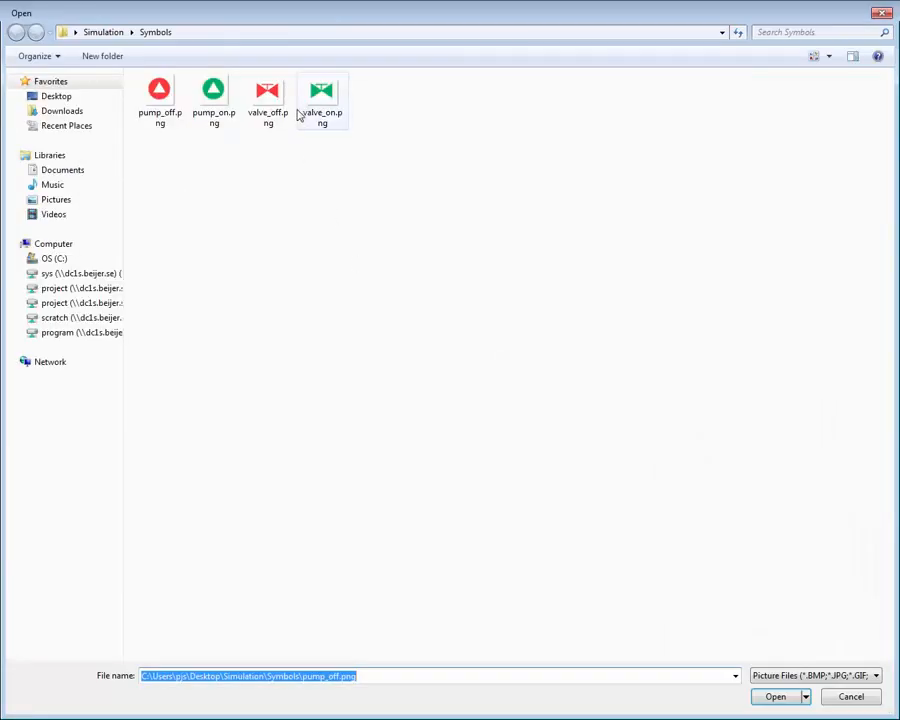
pyautogui.click(218, 96)
pyautogui.doubleClick(221, 98)
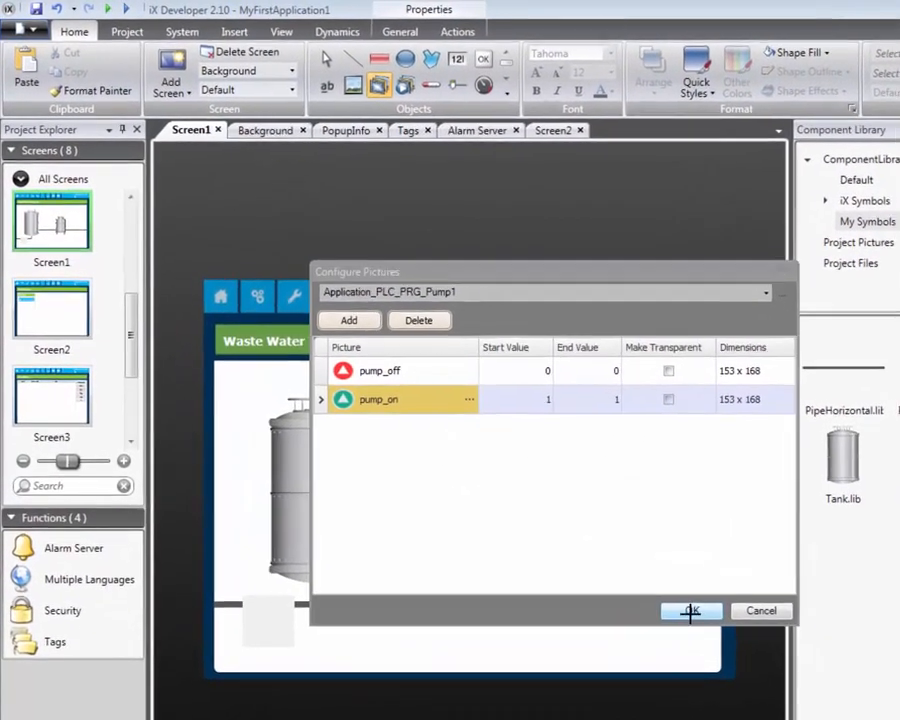
pyautogui.click(561, 495)
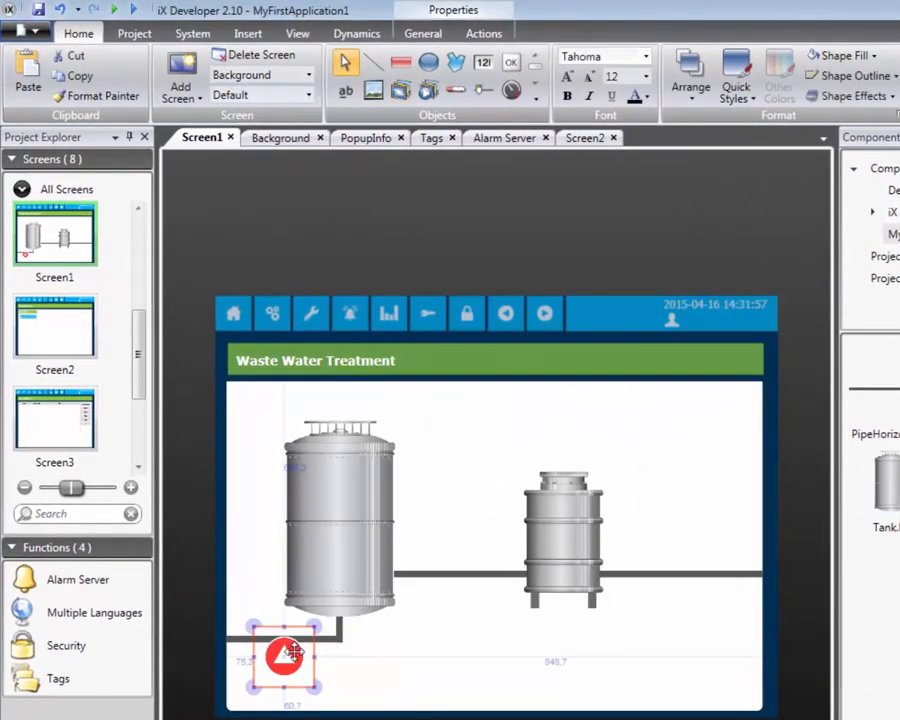
pyautogui.moveTo(293, 652); pyautogui.dragTo(278, 636)
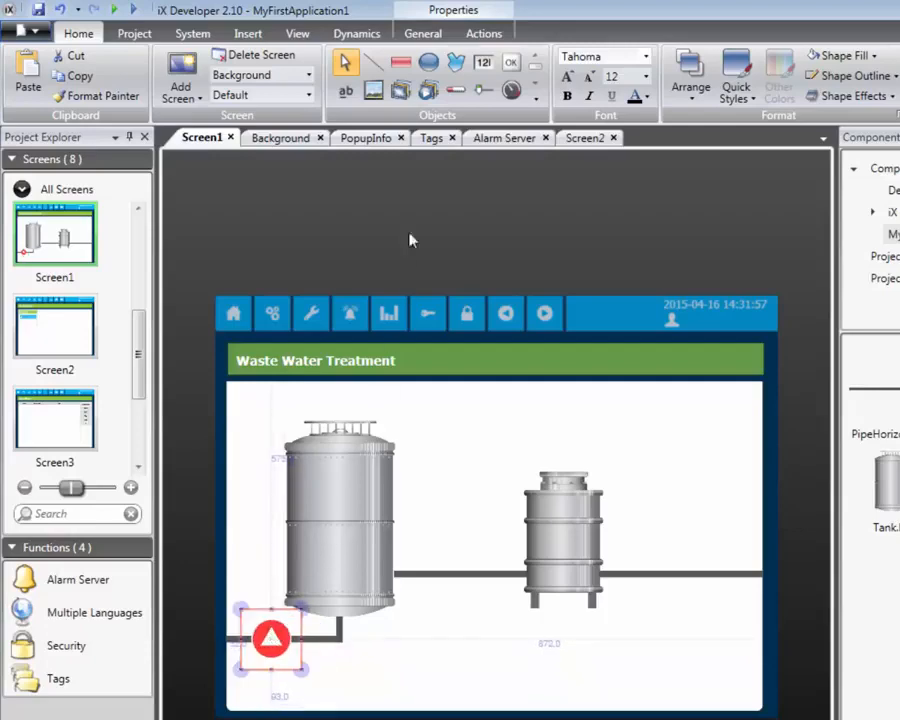
# Give the pump symbol a Mouse Down action of Toggle Tag that uses its connected tag
pyautogui.click(477, 36)
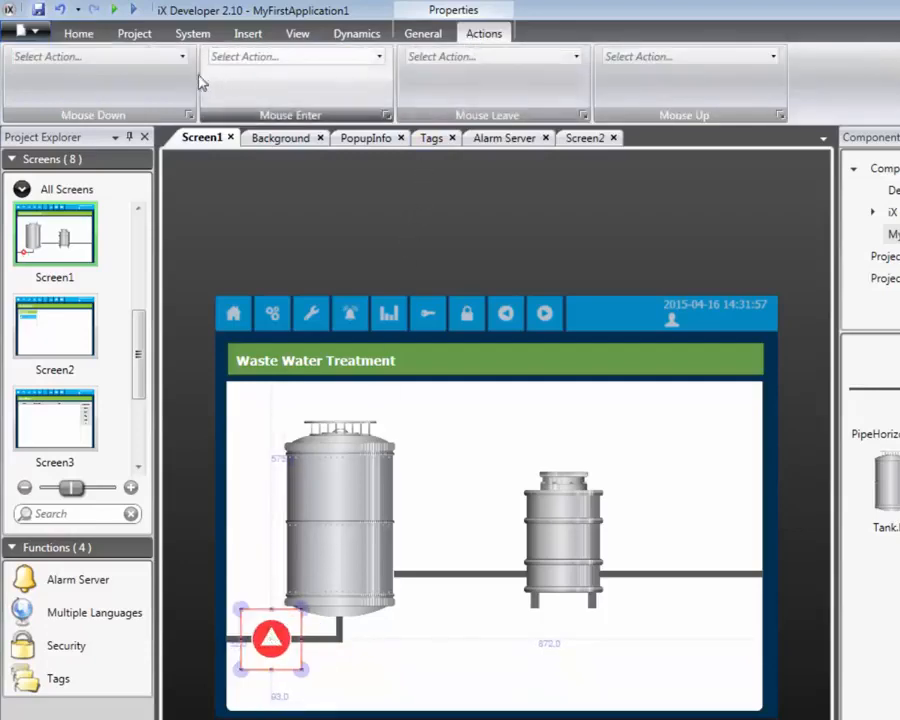
pyautogui.click(182, 56)
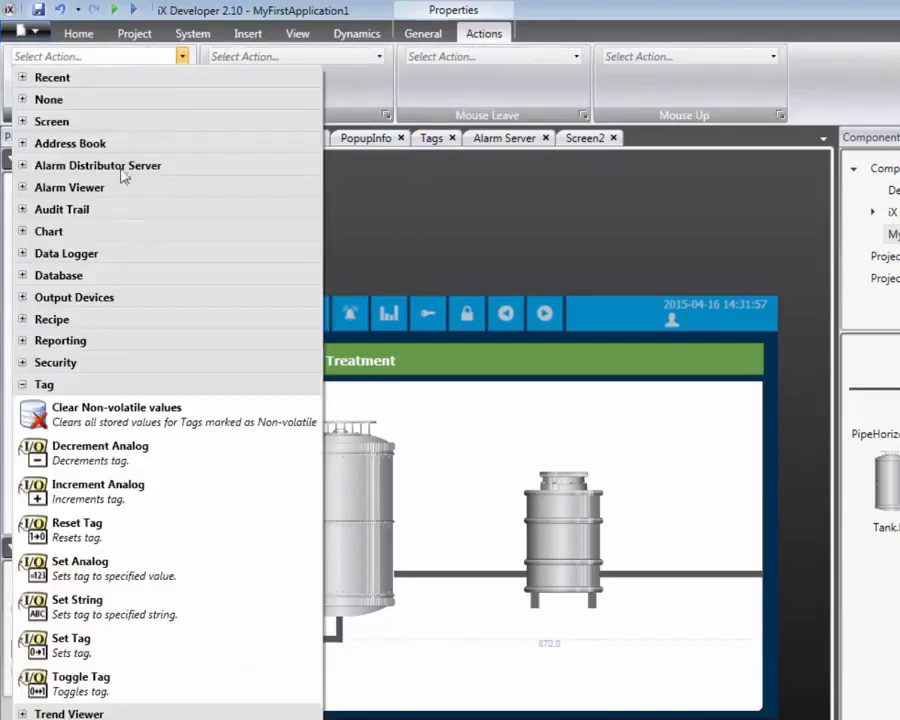
pyautogui.click(107, 688)
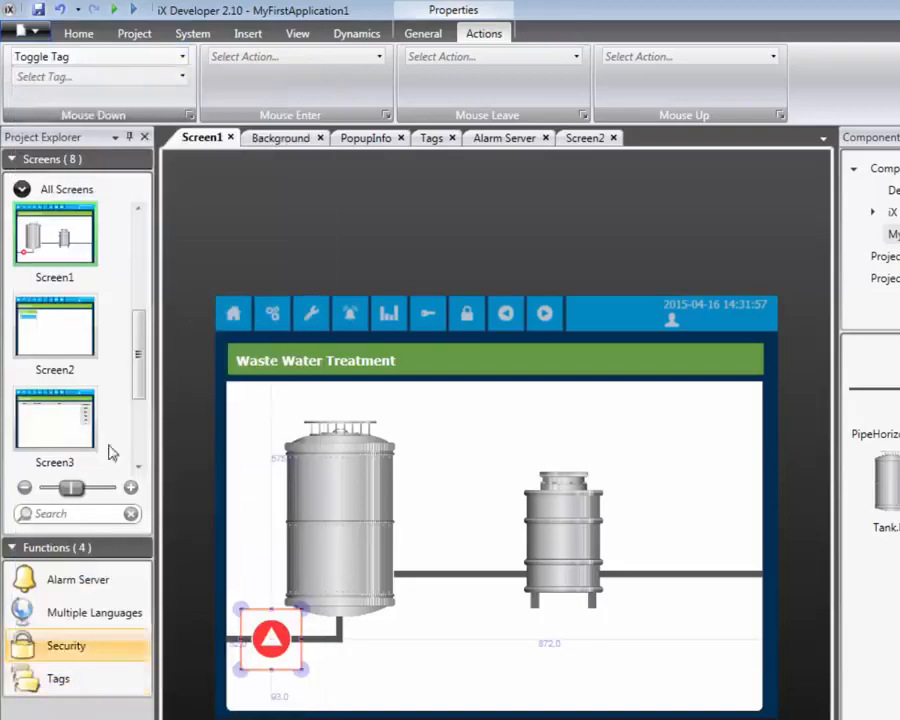
pyautogui.click(182, 77)
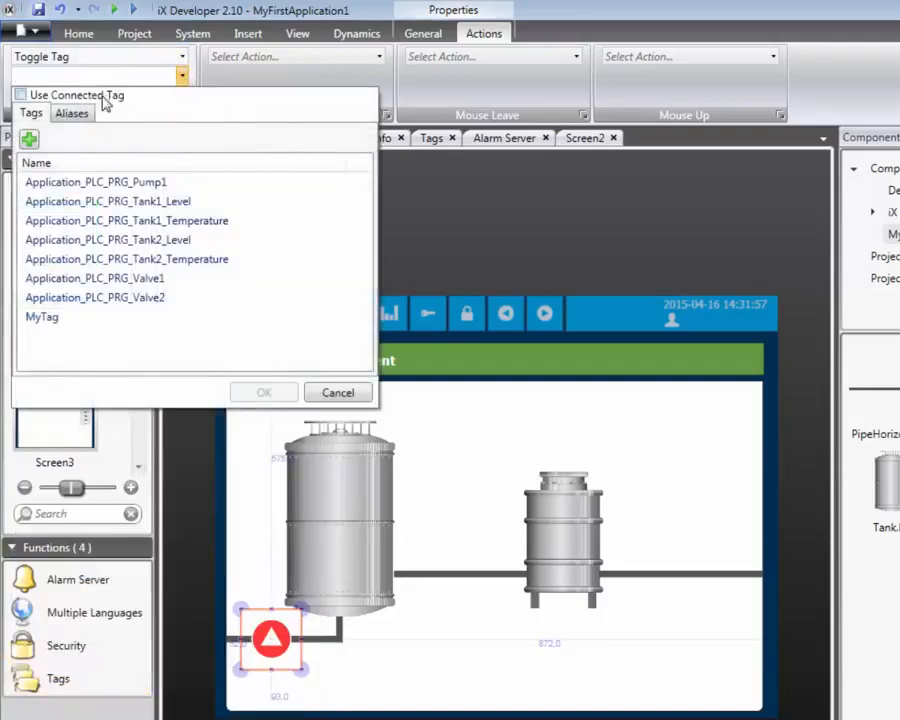
pyautogui.click(60, 95)
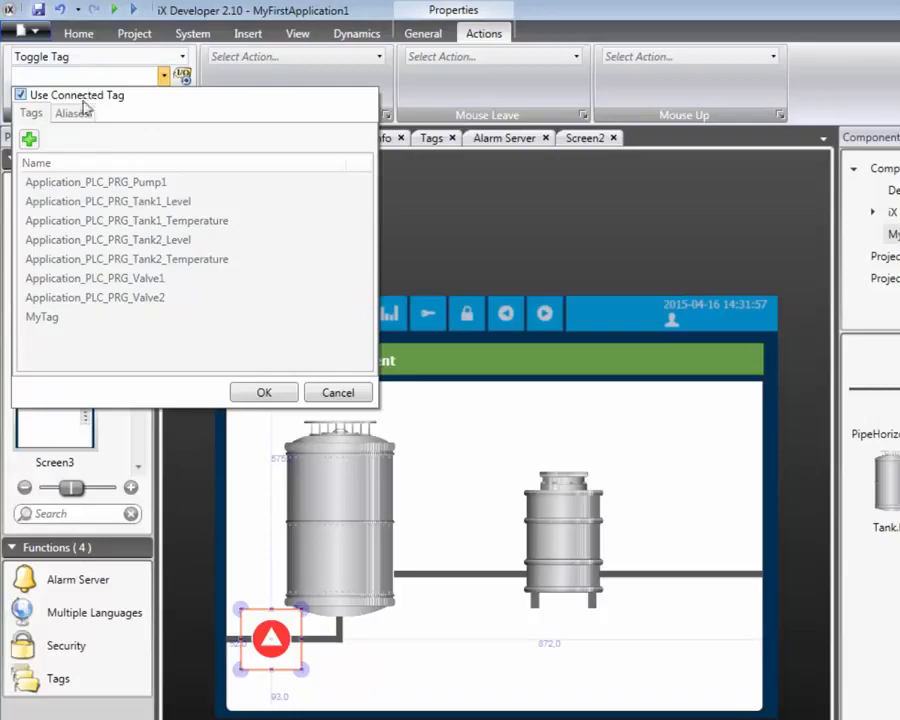
pyautogui.click(244, 396)
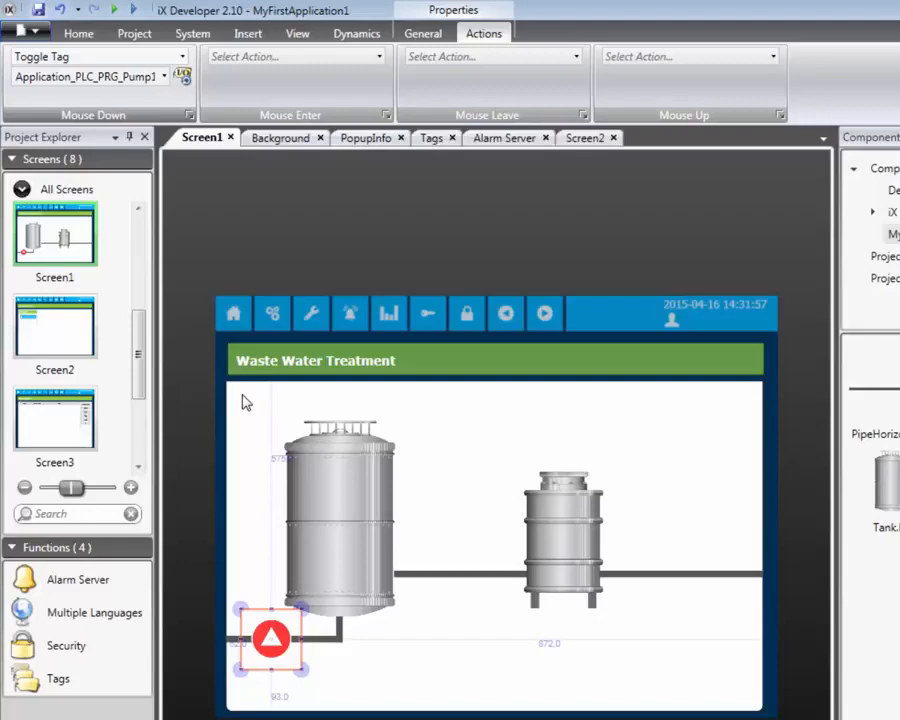
# Duplicate the pump symbol and position the copy on the pipe between the two tanks
pyautogui.rightClick(268, 634)
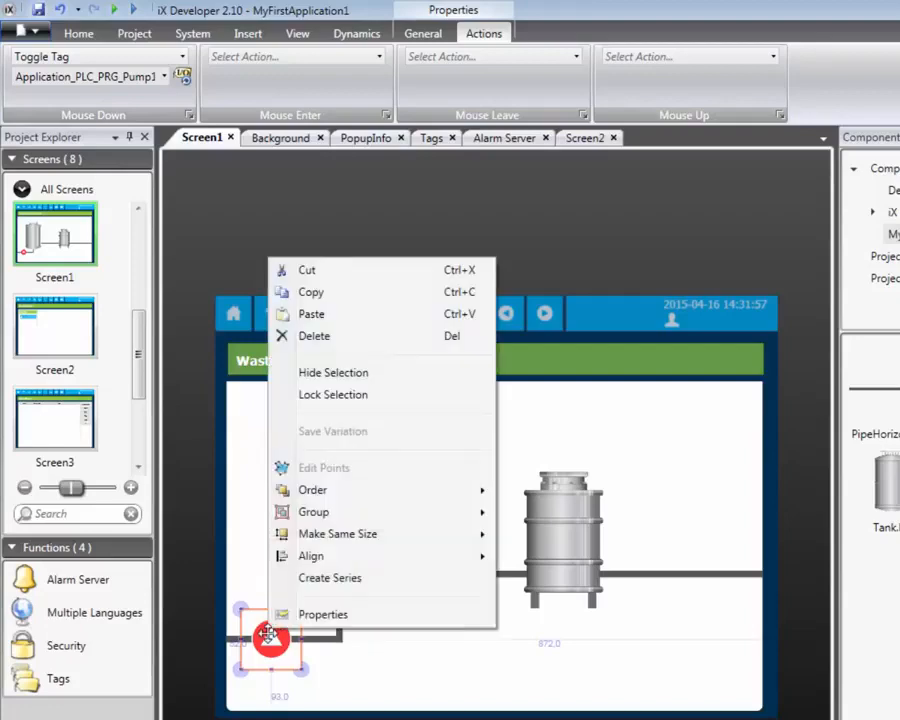
pyautogui.click(311, 292)
pyautogui.click(410, 470)
pyautogui.rightClick(411, 467)
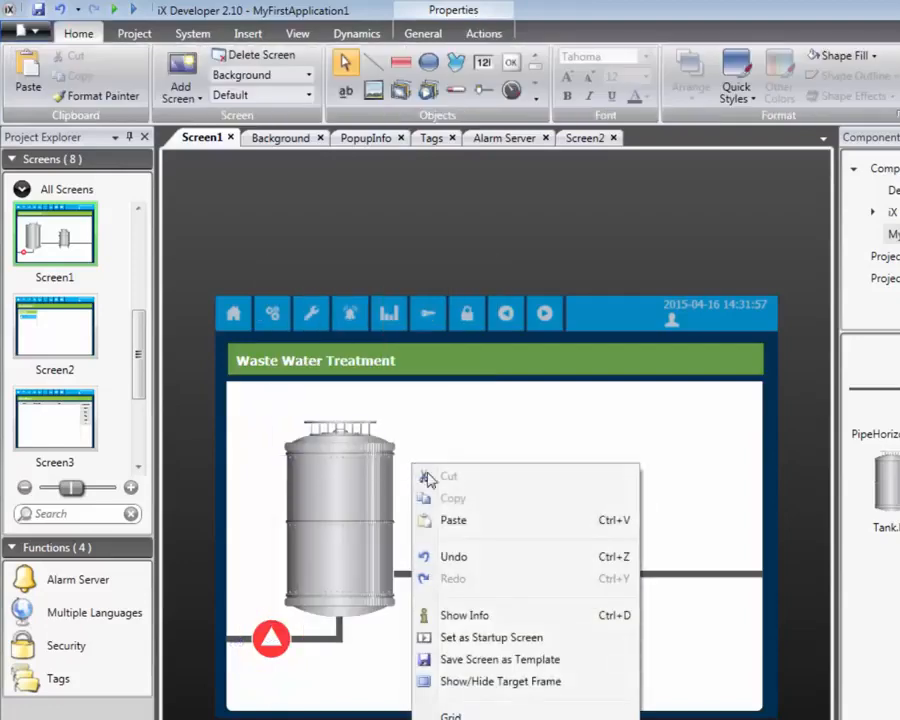
pyautogui.click(452, 520)
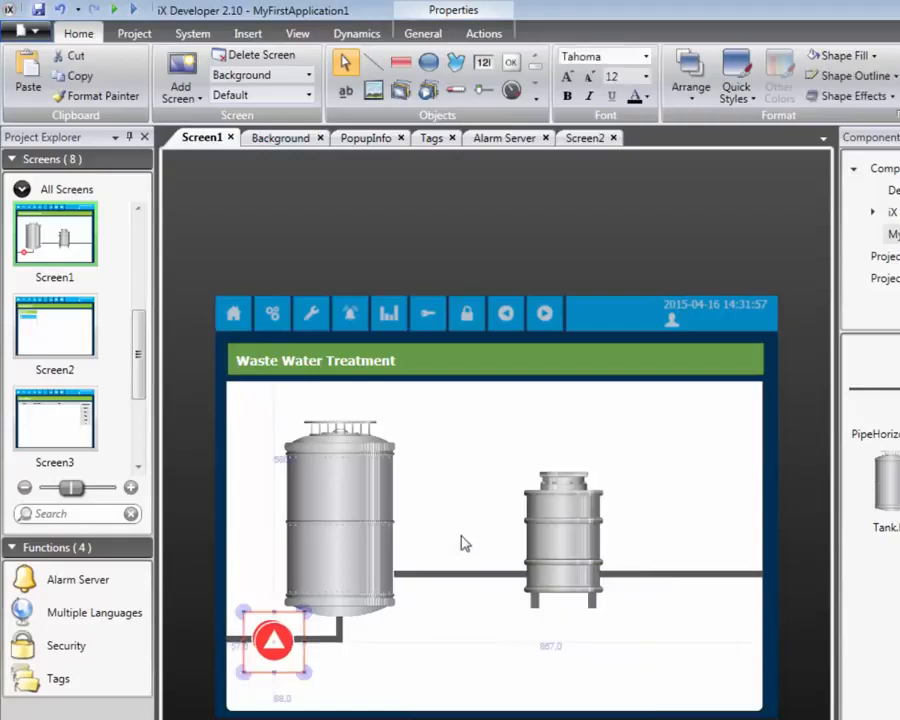
pyautogui.moveTo(316, 626); pyautogui.dragTo(458, 574)
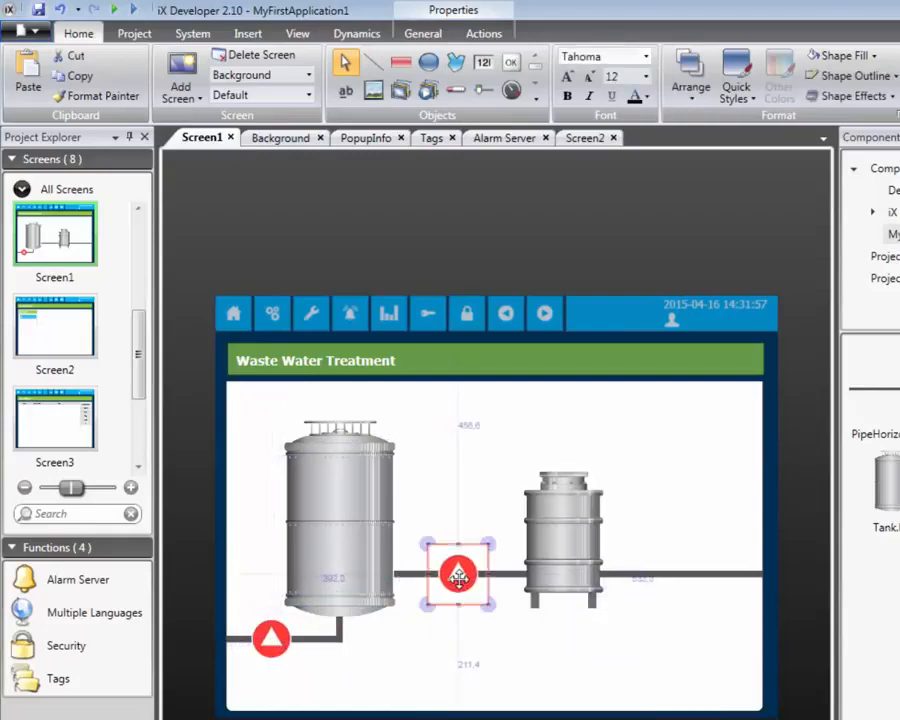
# Change the copied symbol's connected tag to Application_PLC_PRG_Valve1 in its picture configuration
pyautogui.click(420, 33)
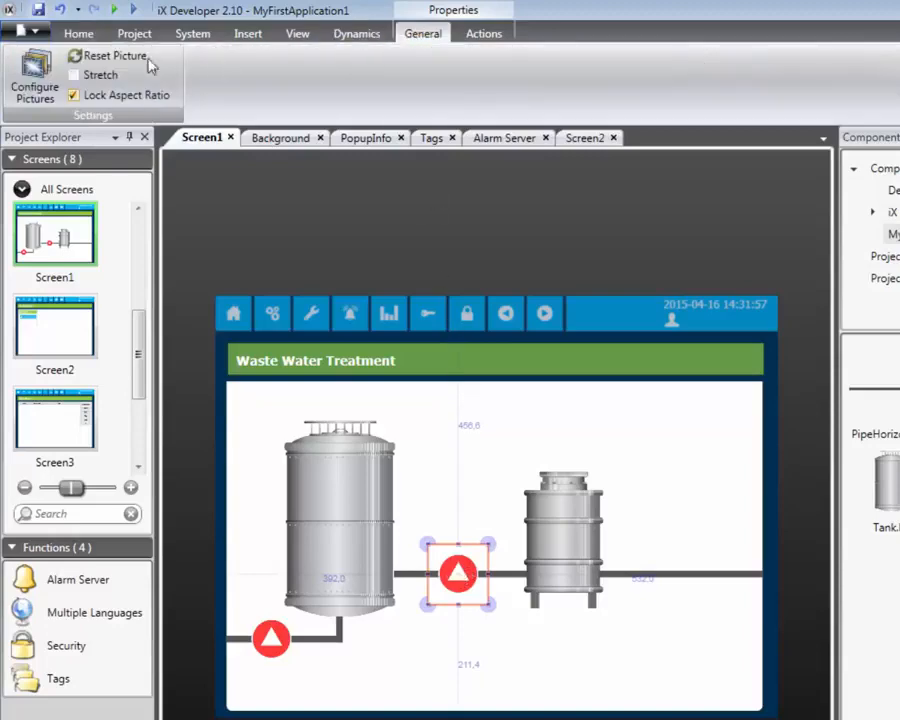
pyautogui.click(36, 86)
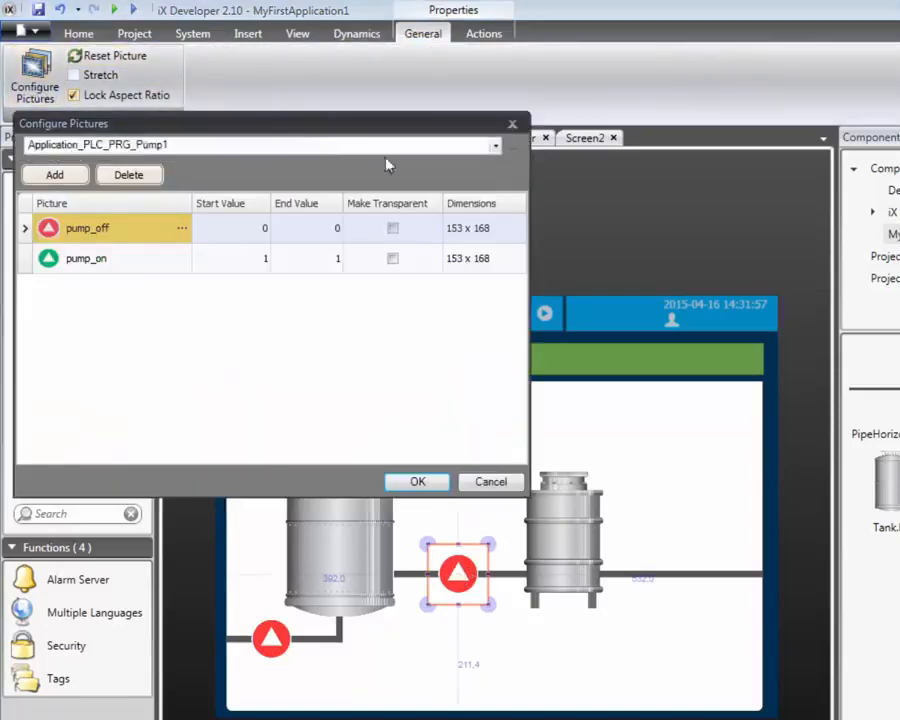
pyautogui.click(496, 146)
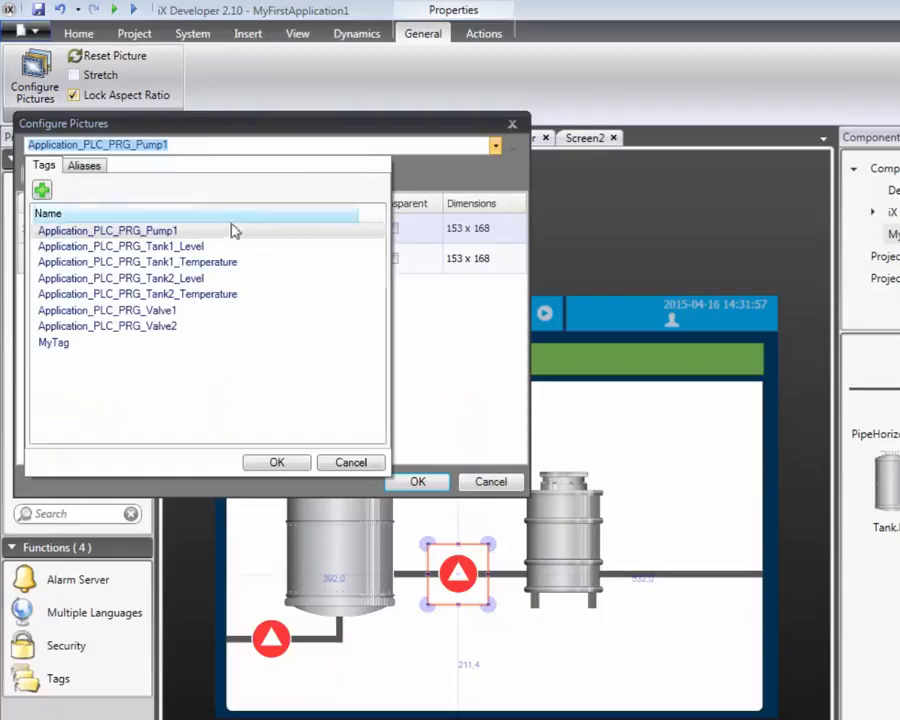
pyautogui.click(168, 312)
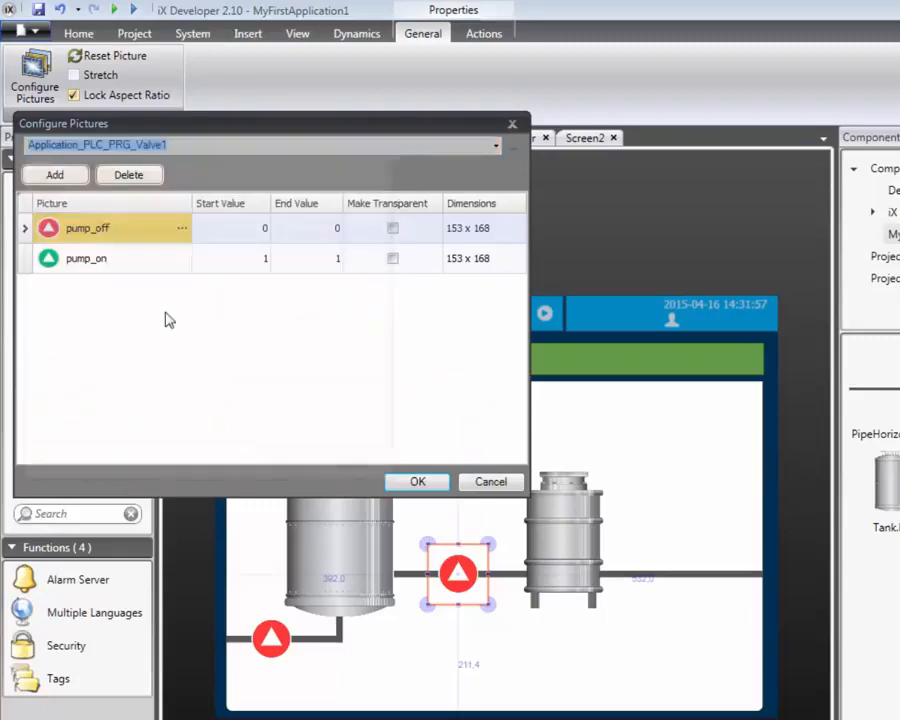
# Replace the symbol's pictures with valve_off.png for value 0 and valve_on.png for value 1 from the Symbols folder
pyautogui.click(181, 228)
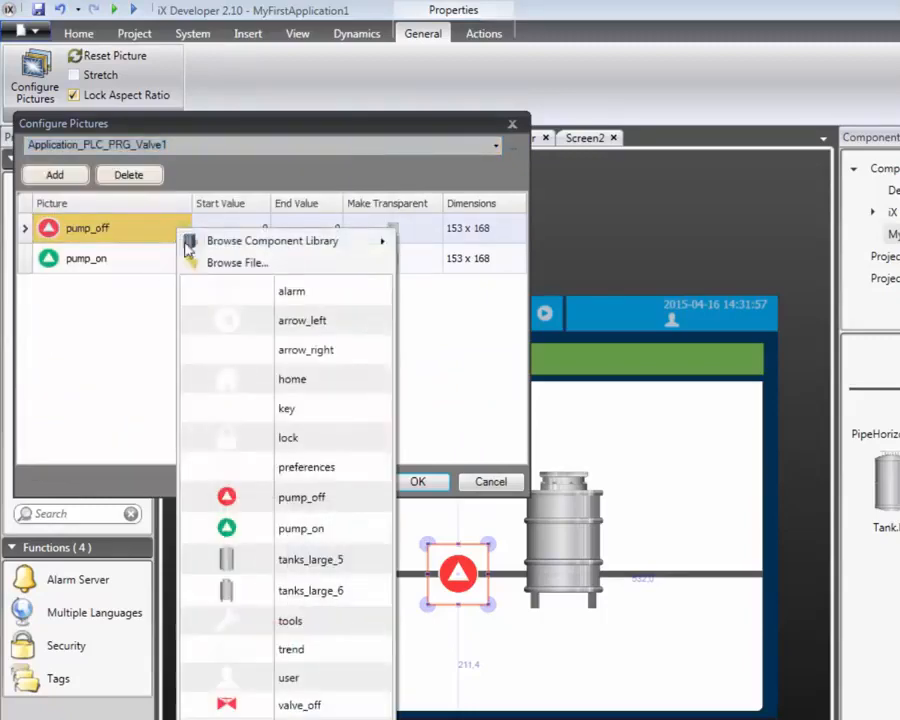
pyautogui.click(203, 264)
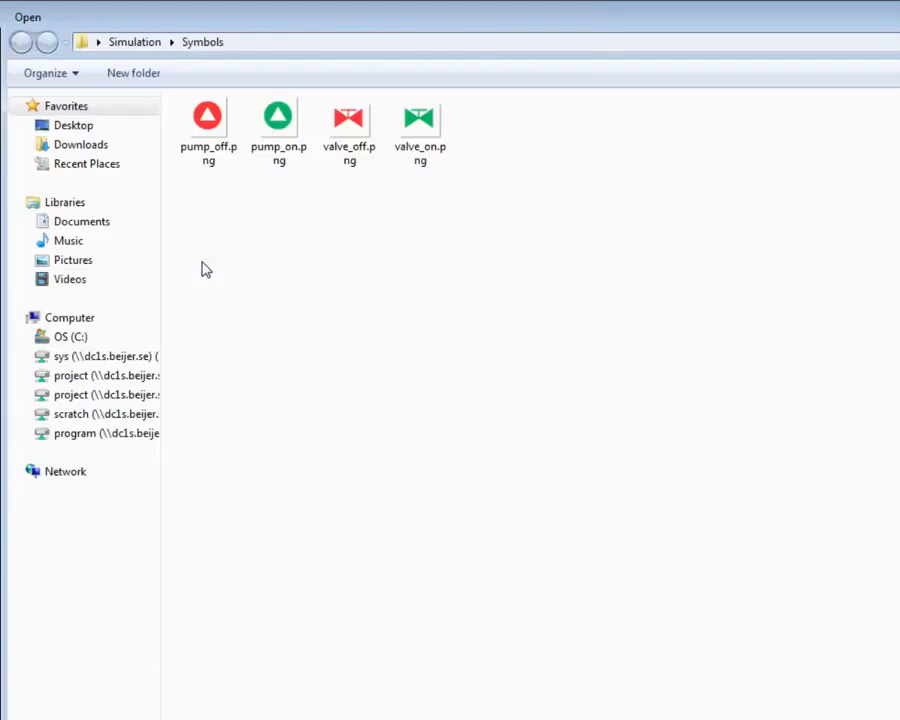
pyautogui.doubleClick(352, 128)
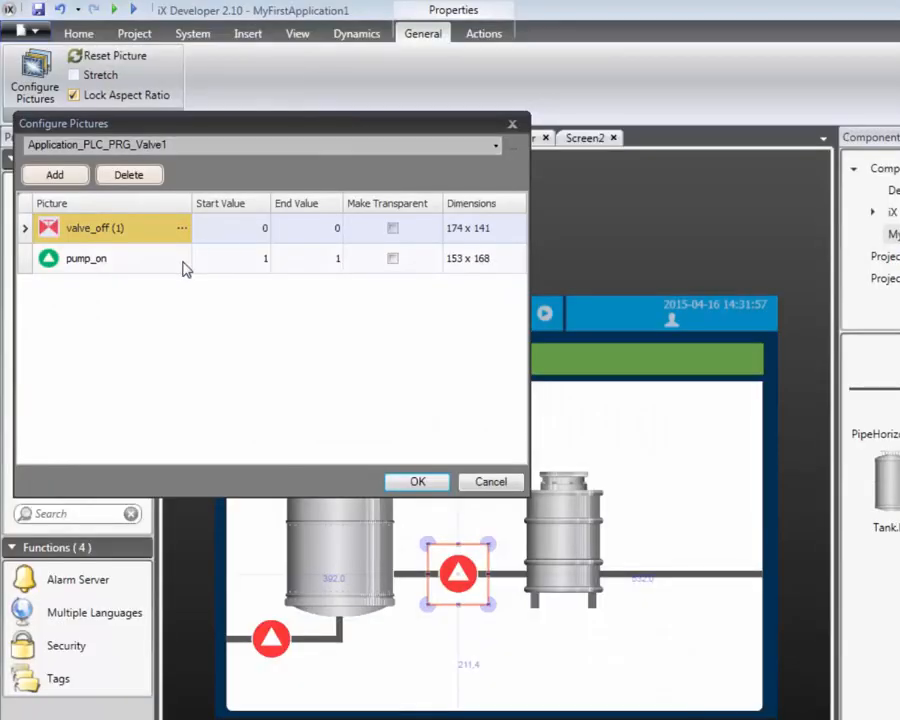
pyautogui.click(183, 262)
pyautogui.click(203, 297)
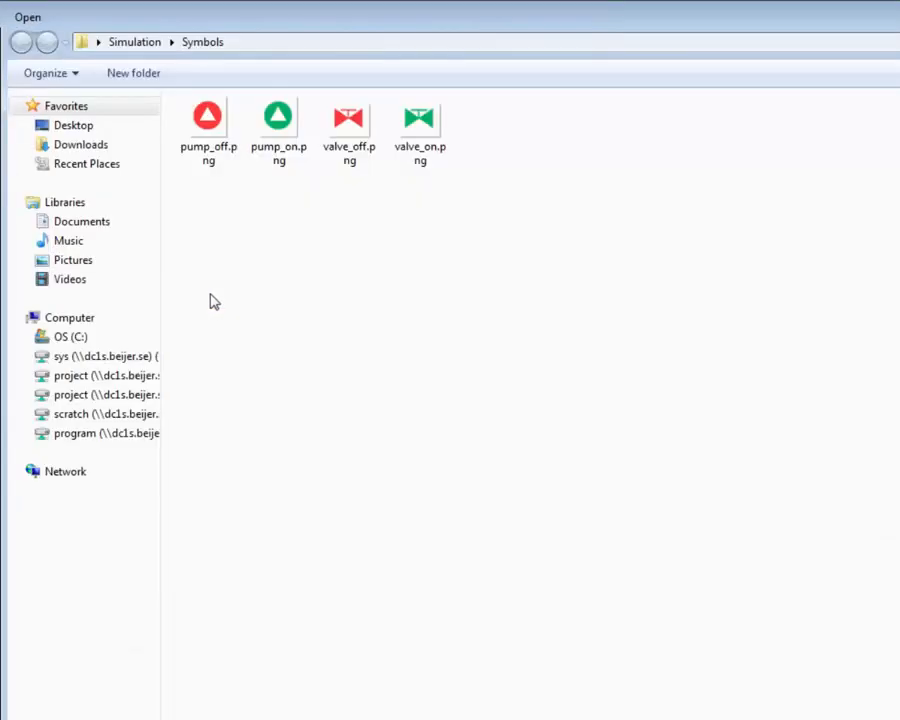
pyautogui.doubleClick(418, 145)
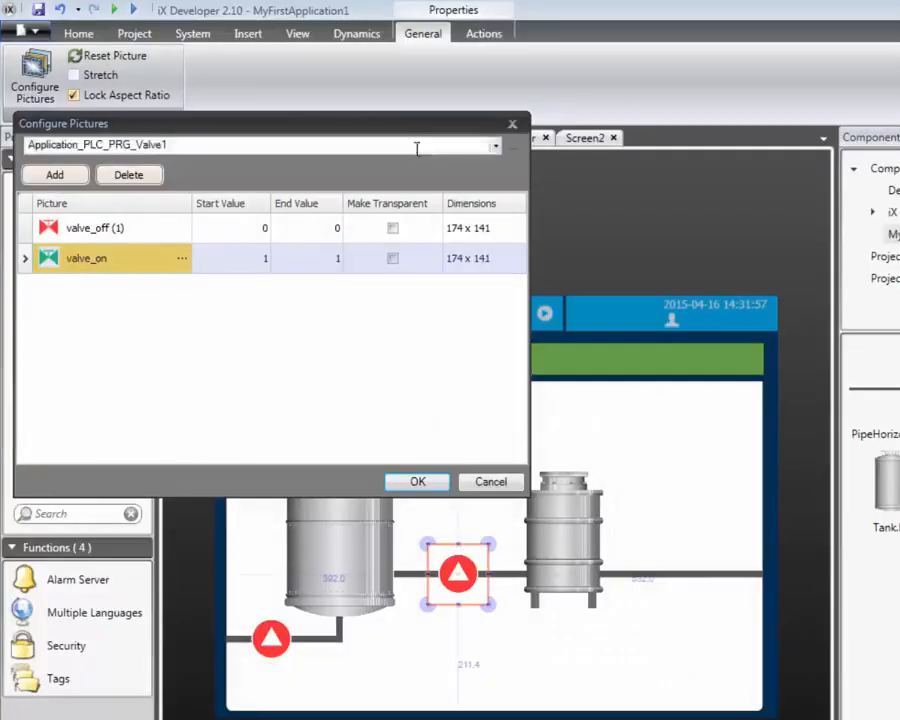
pyautogui.click(395, 484)
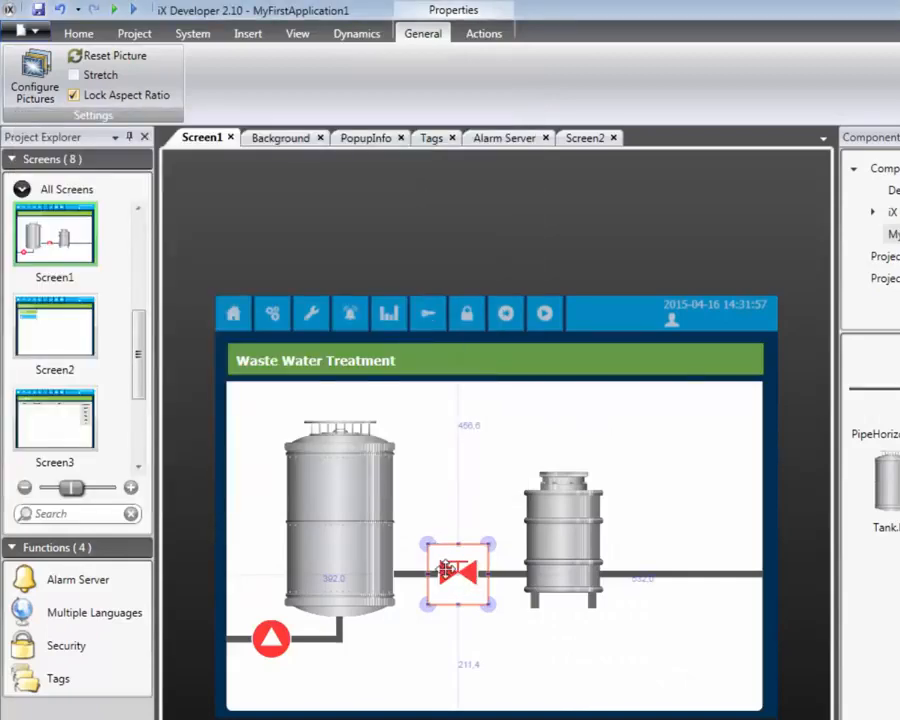
# Duplicate the valve symbol and place the copy on the outlet pipe beyond the small tank
pyautogui.rightClick(447, 570)
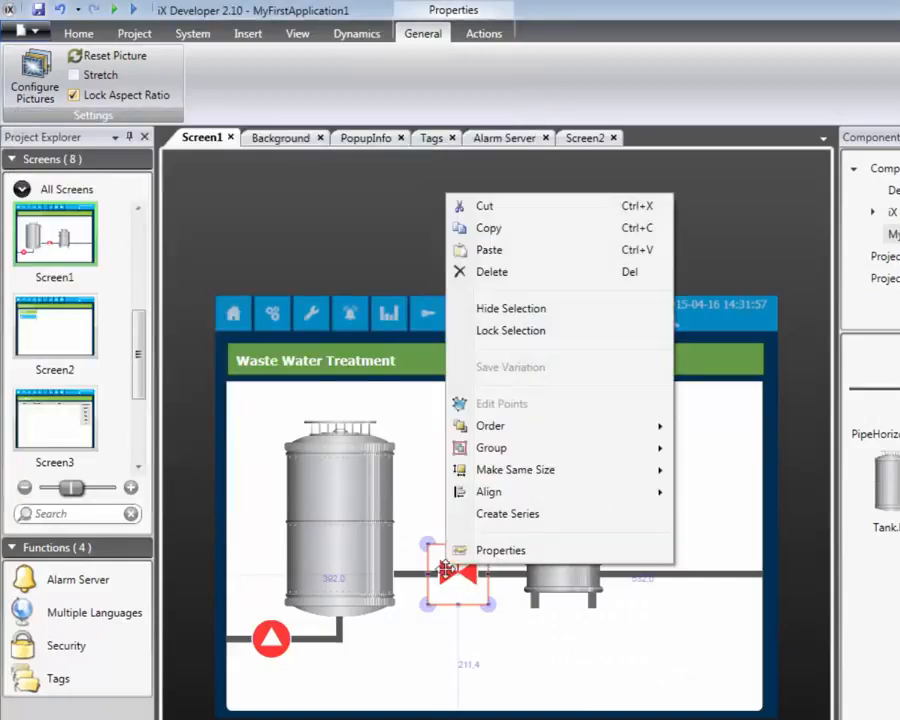
pyautogui.click(503, 238)
pyautogui.click(496, 416)
pyautogui.rightClick(497, 416)
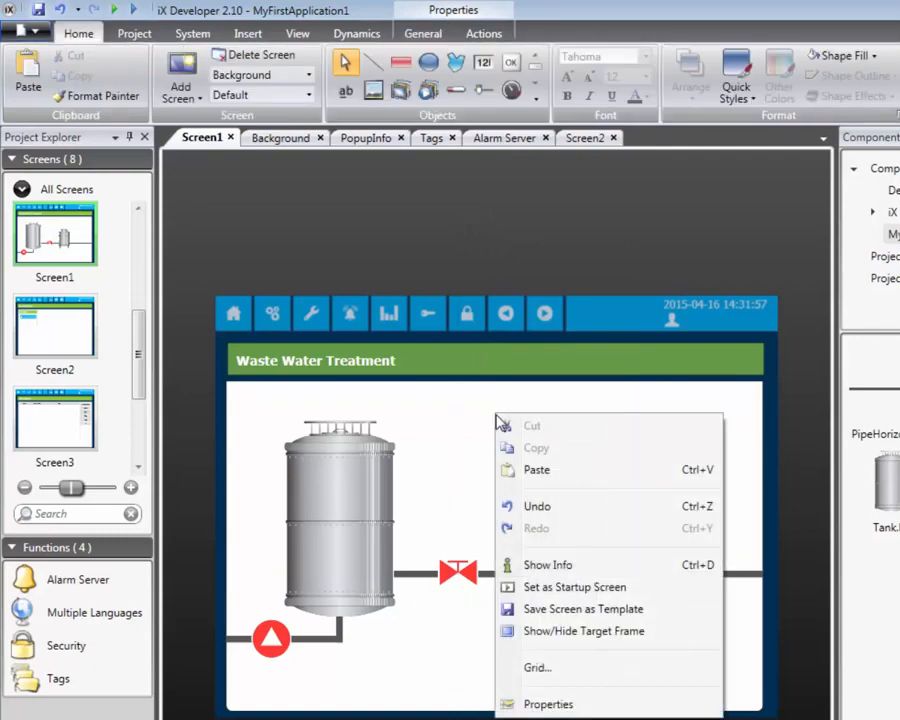
pyautogui.click(512, 469)
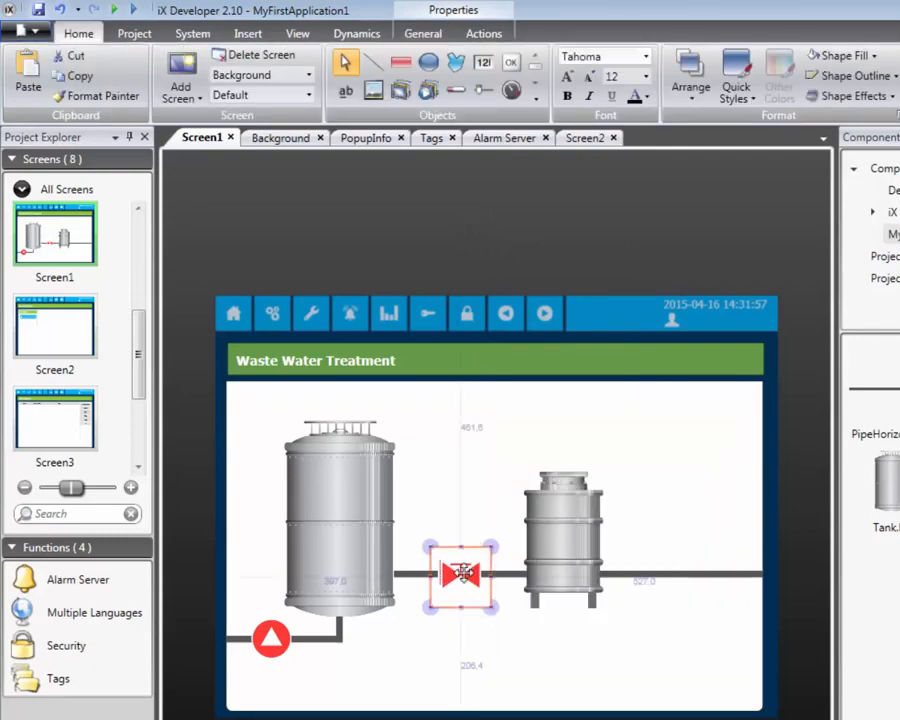
pyautogui.moveTo(460, 575); pyautogui.dragTo(680, 573)
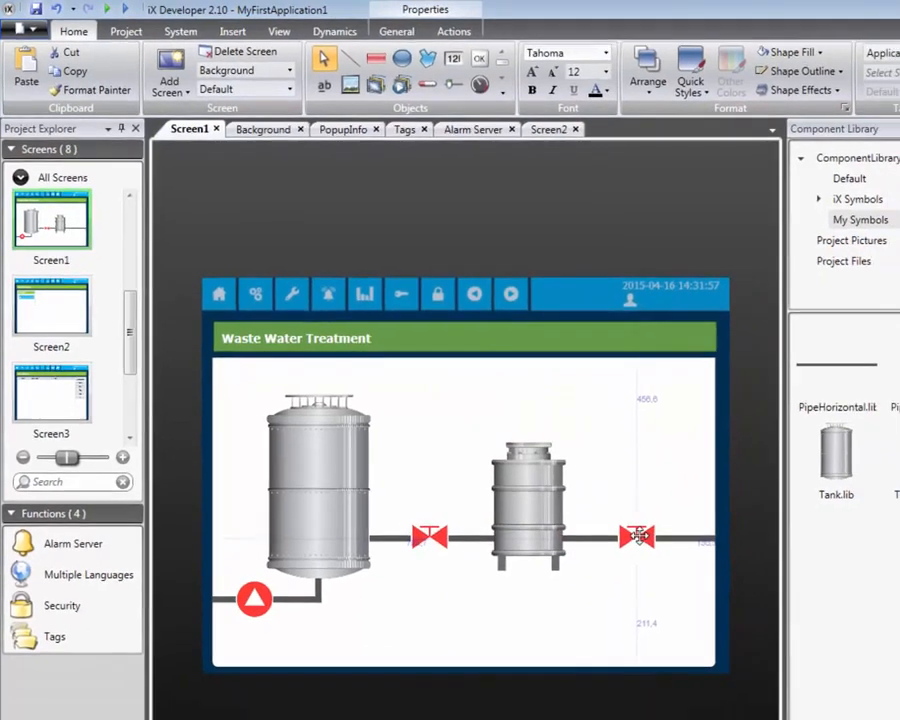
pyautogui.moveTo(638, 537); pyautogui.dragTo(638, 537)
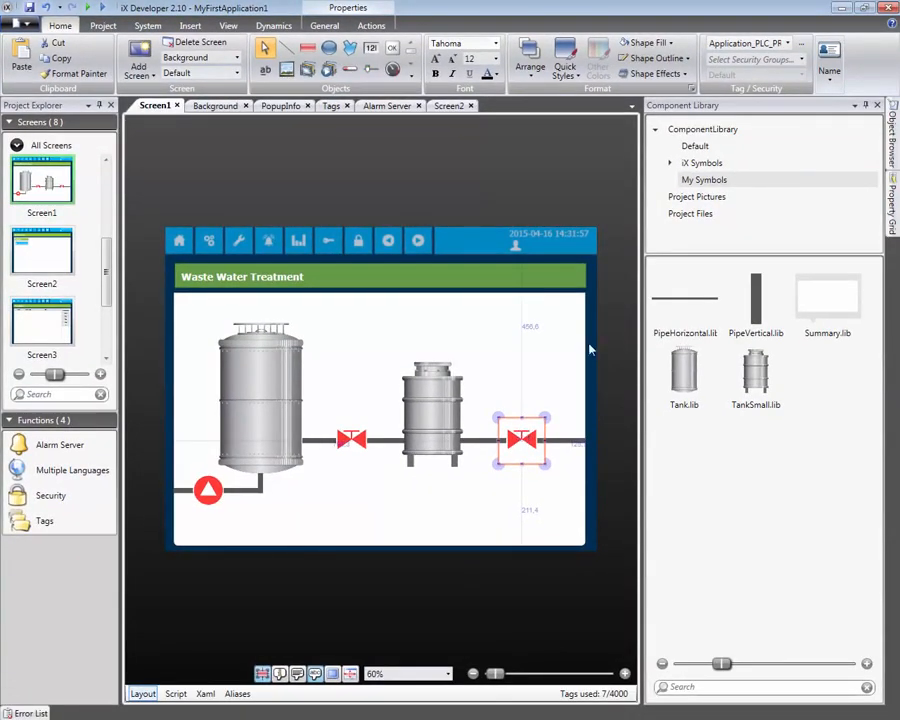
# Connect the copied valve symbol to the Application_PLC_PRG_Valve2 tag
pyautogui.click(788, 45)
pyautogui.click(724, 204)
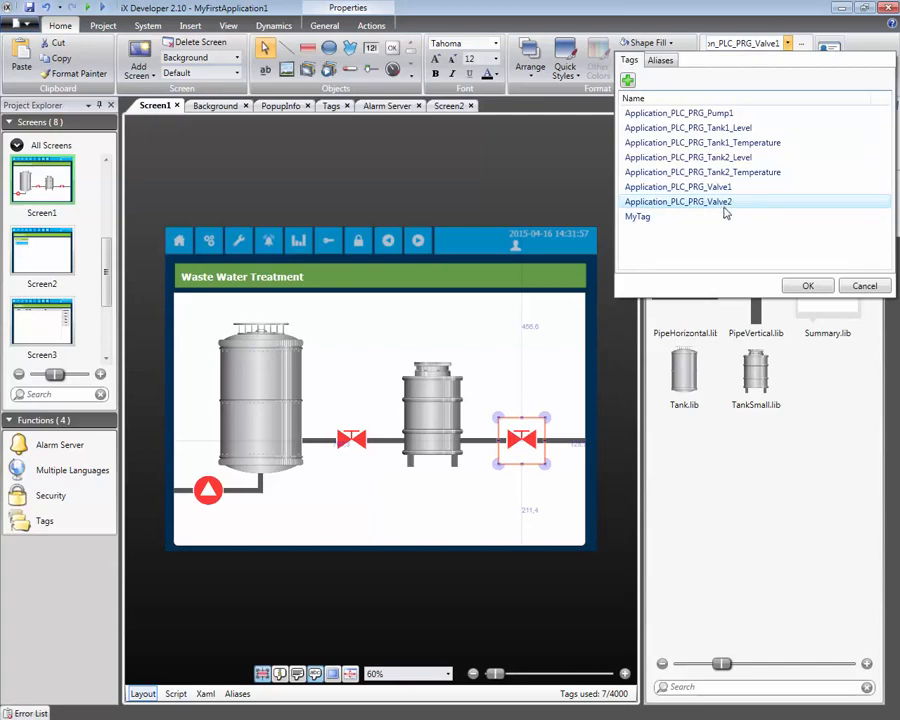
pyautogui.click(808, 286)
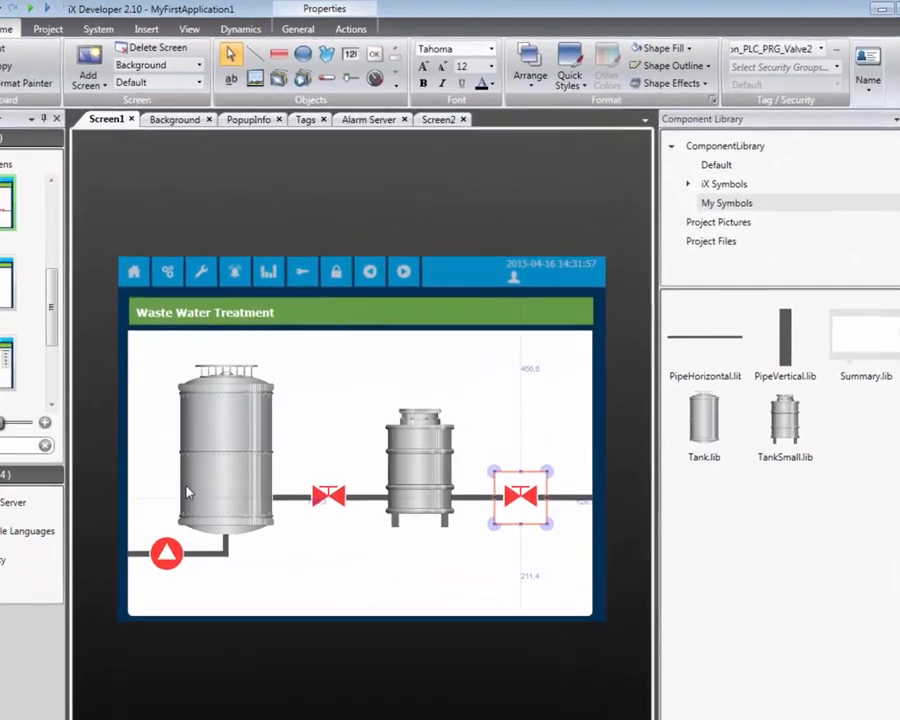
# Draw a linear meter over the body of the large tank and set its orientation to Vertical
pyautogui.scroll(3, 160, 488)
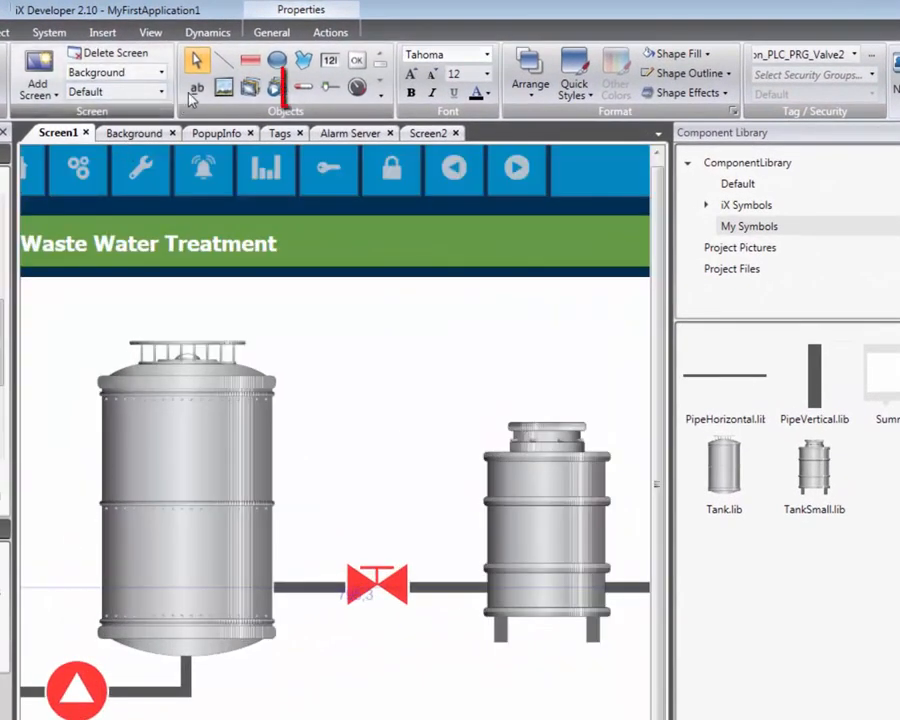
pyautogui.click(302, 89)
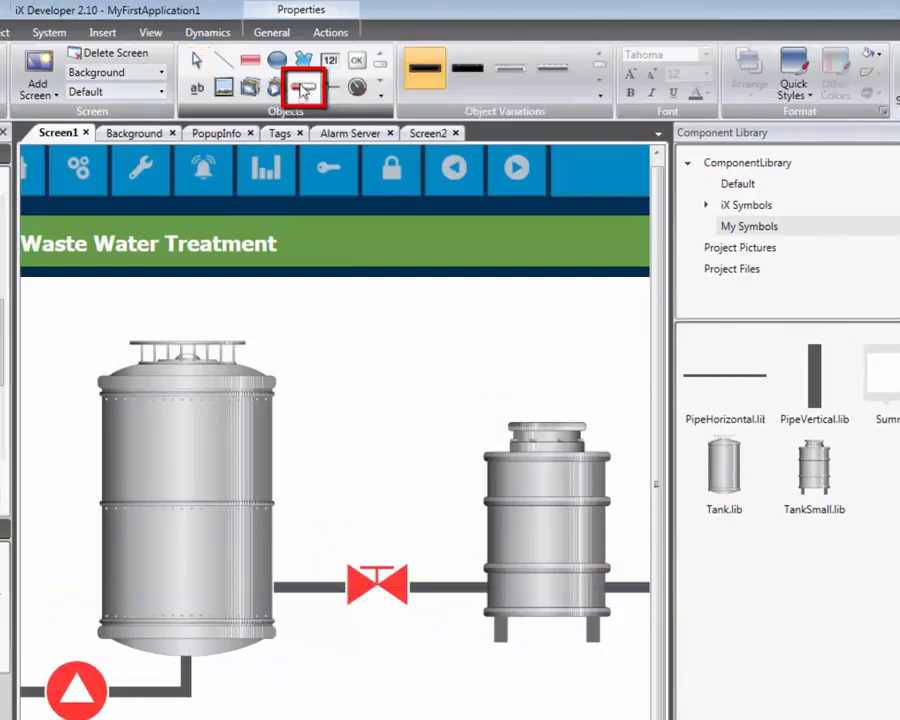
pyautogui.moveTo(137, 387)
pyautogui.mouseDown()
pyautogui.moveTo(201, 591)
pyautogui.moveTo(222, 629)
pyautogui.mouseUp()
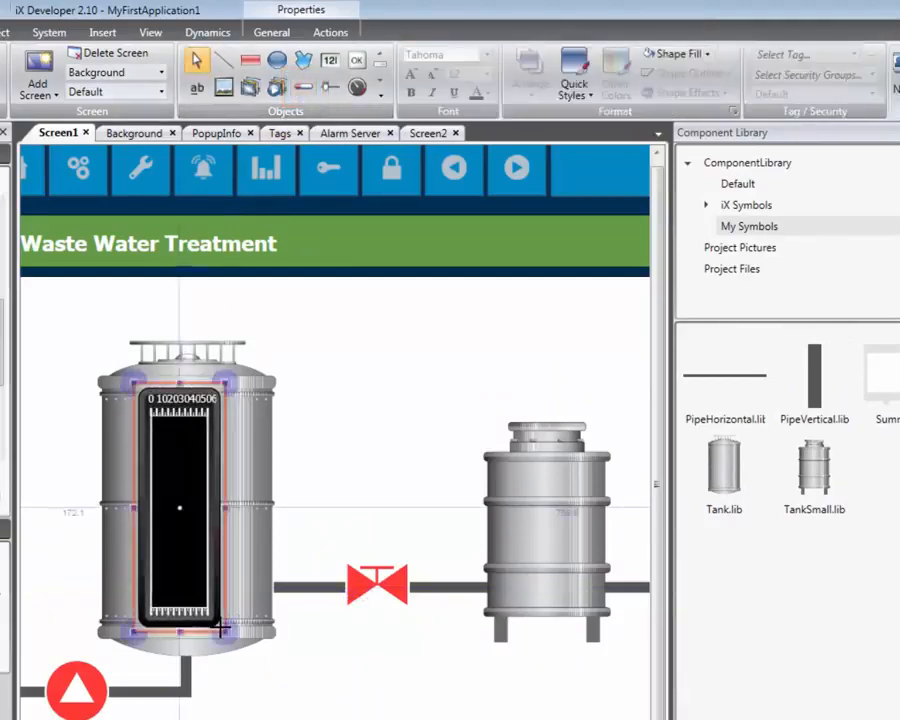
pyautogui.click(265, 32)
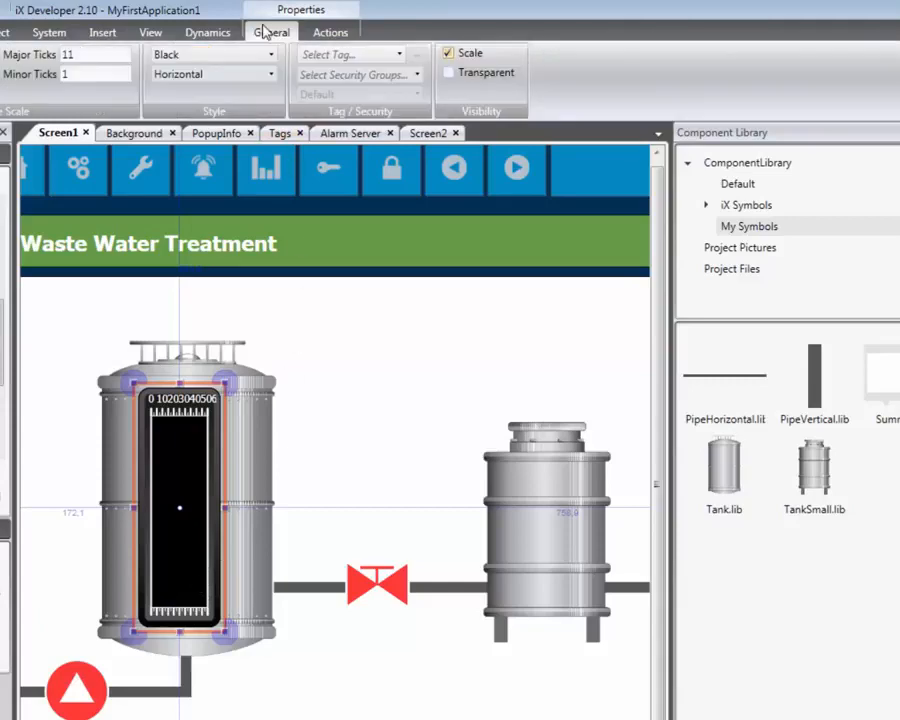
pyautogui.click(269, 75)
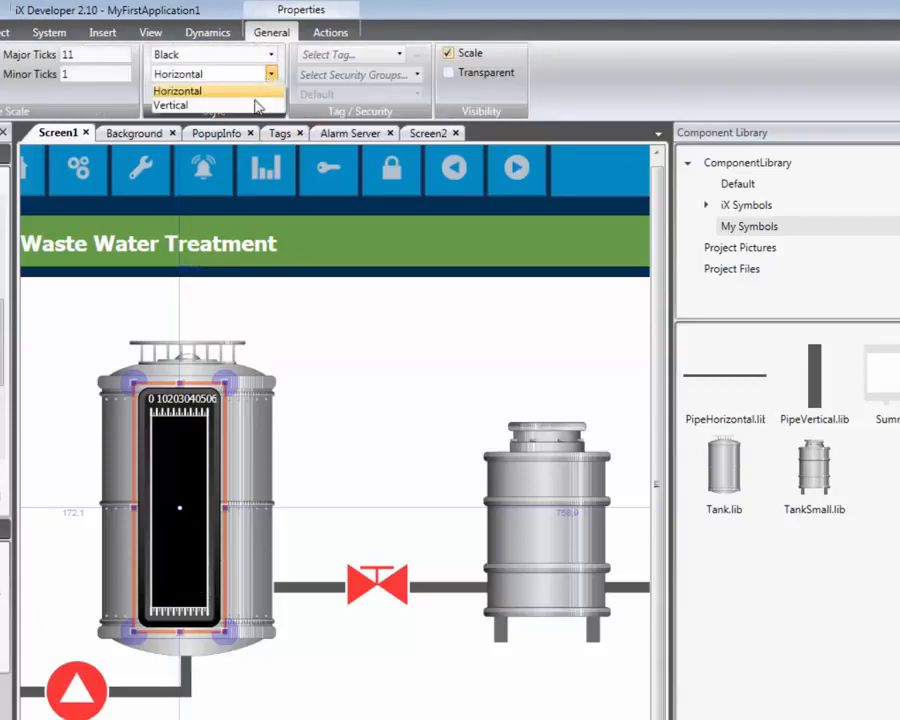
pyautogui.click(258, 105)
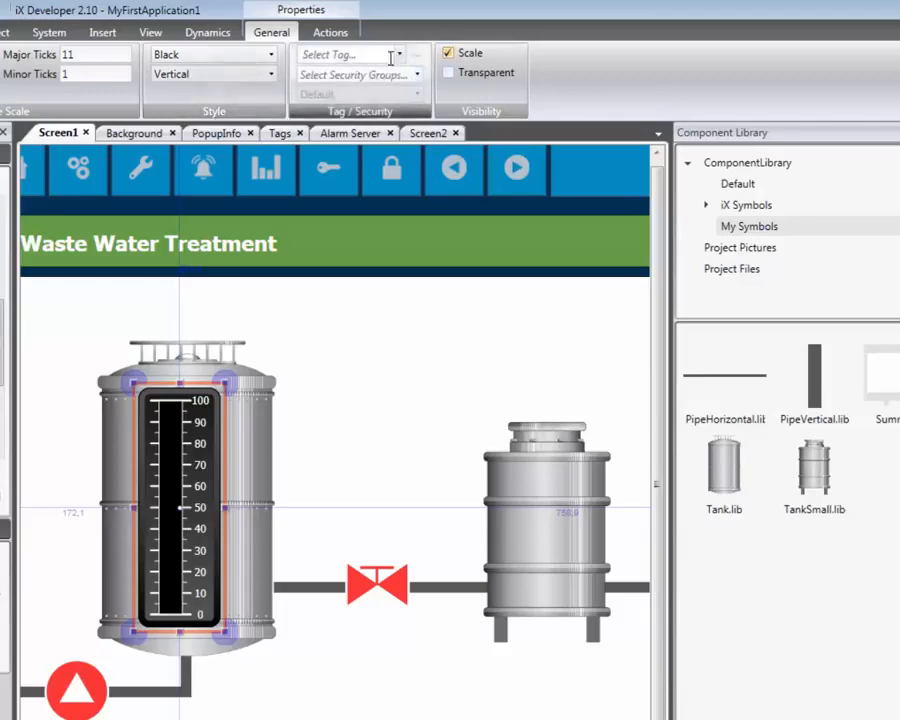
# Connect the large tank's linear meter to the Application_PLC_PRG_Tank1_Level tag
pyautogui.click(399, 55)
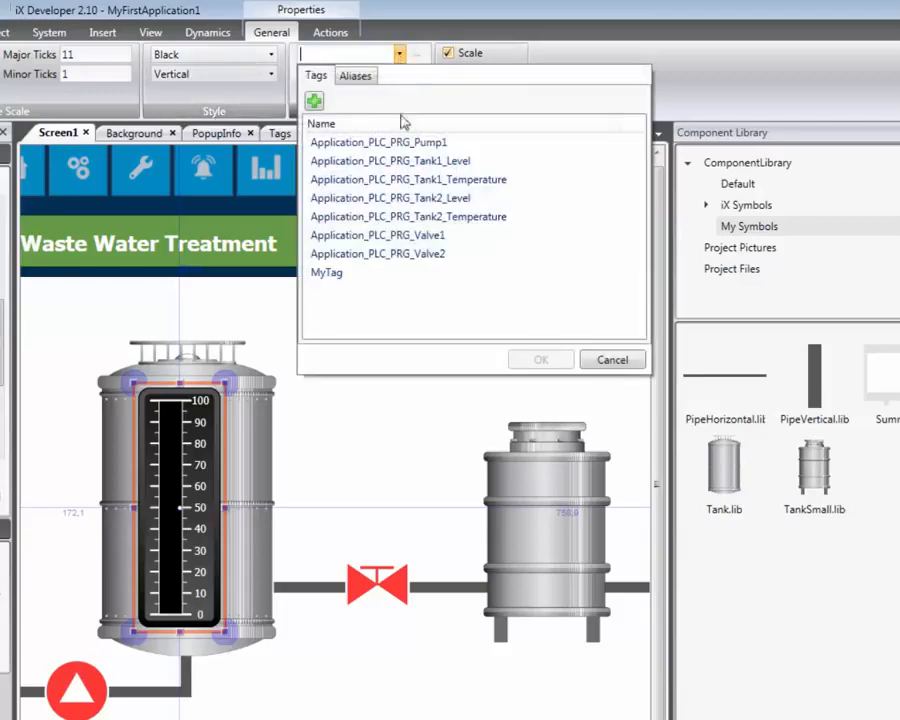
pyautogui.click(402, 161)
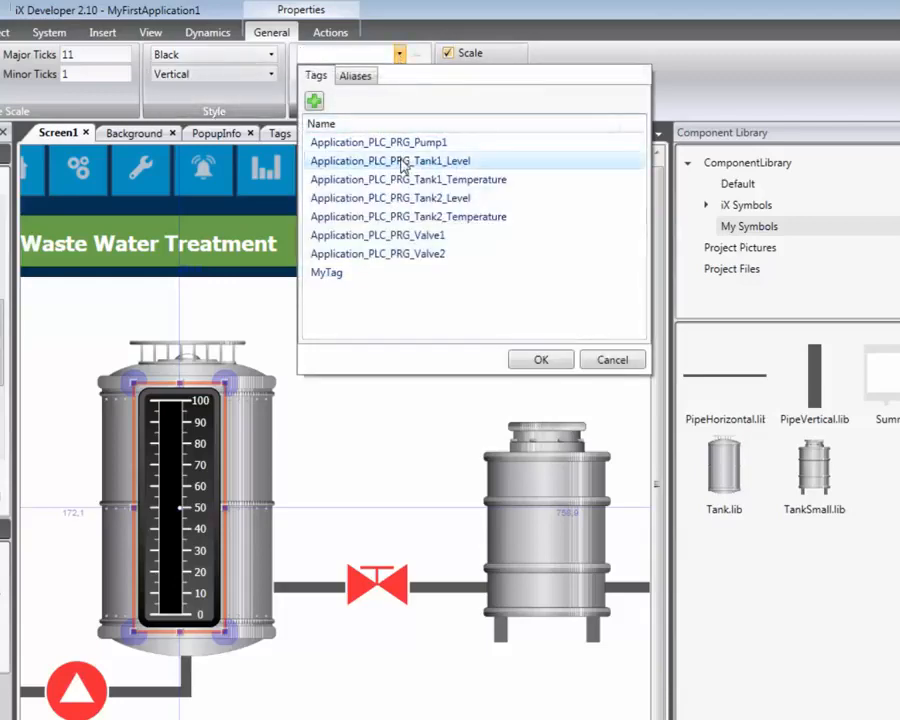
pyautogui.click(530, 360)
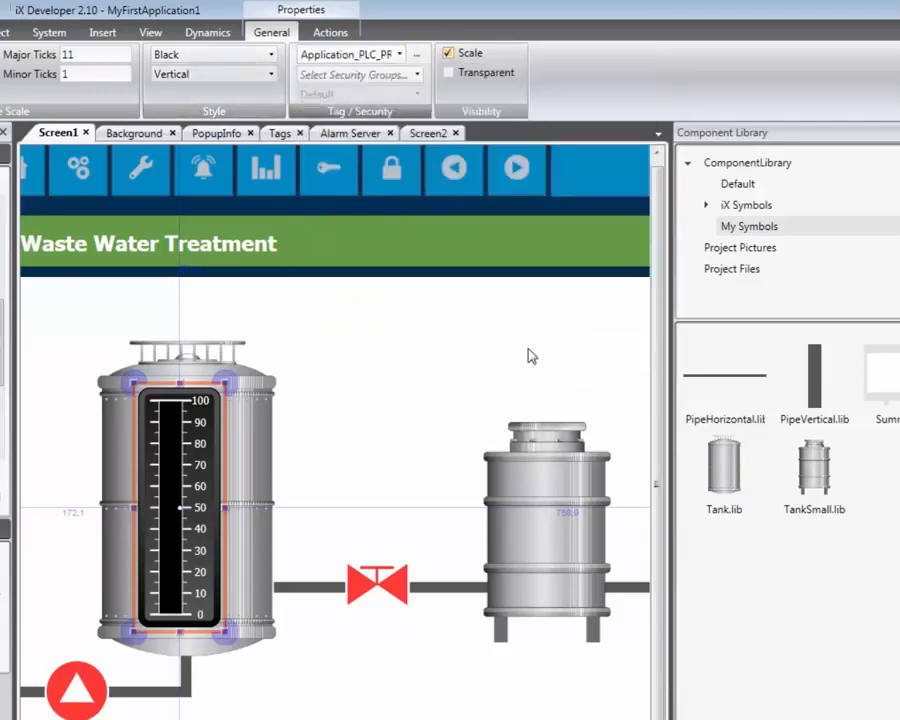
# Make the meter transparent without a scale, then shift it toward the large tank's left side and widen it to about 114
pyautogui.click(449, 73)
pyautogui.click(448, 54)
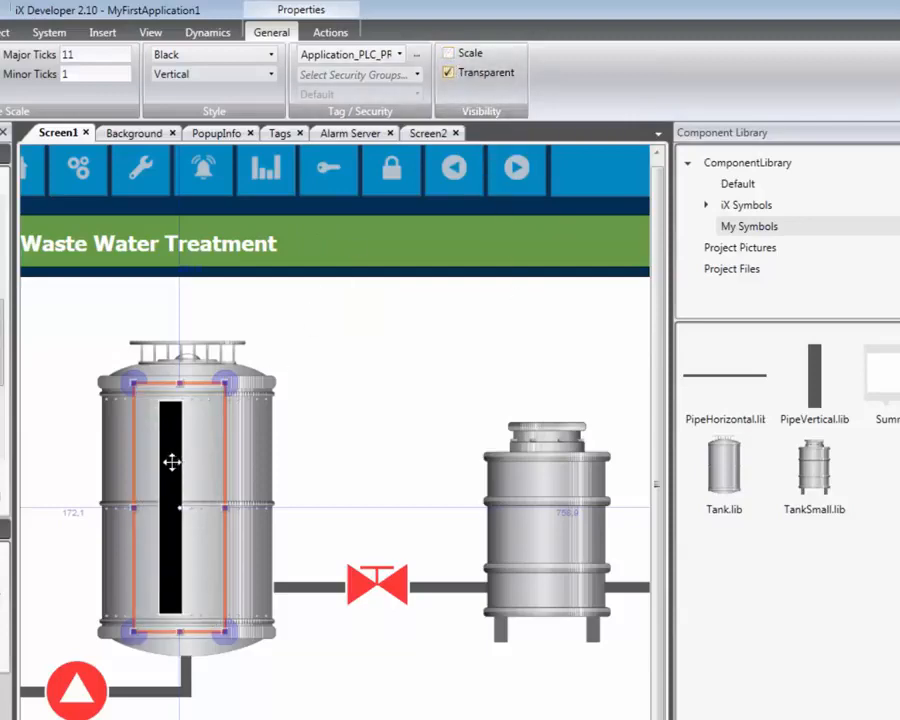
pyautogui.moveTo(172, 462); pyautogui.dragTo(149, 461)
pyautogui.press('alt')
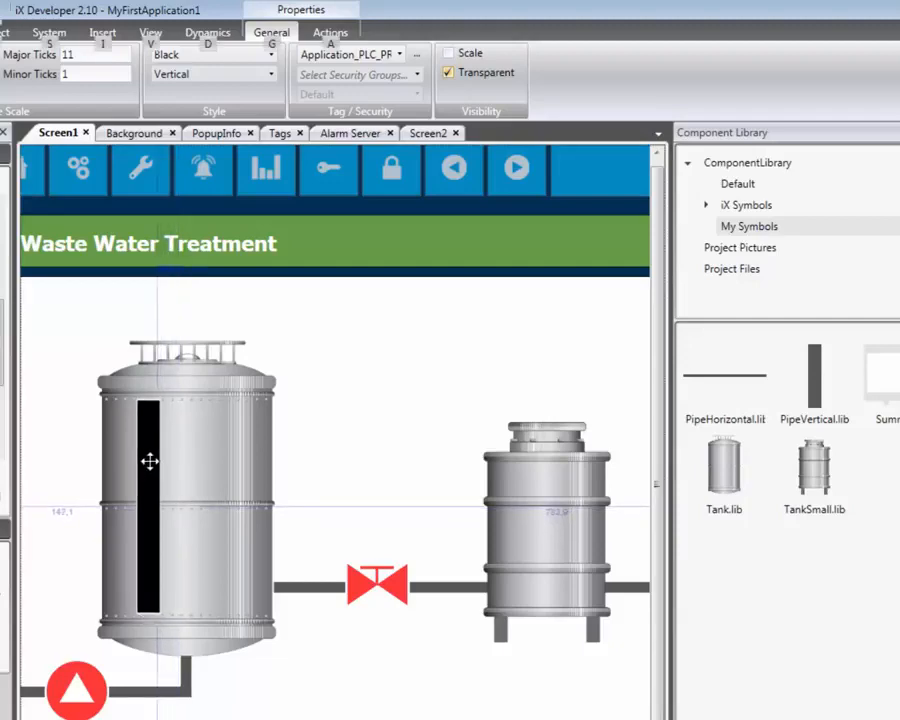
pyautogui.click(176, 504)
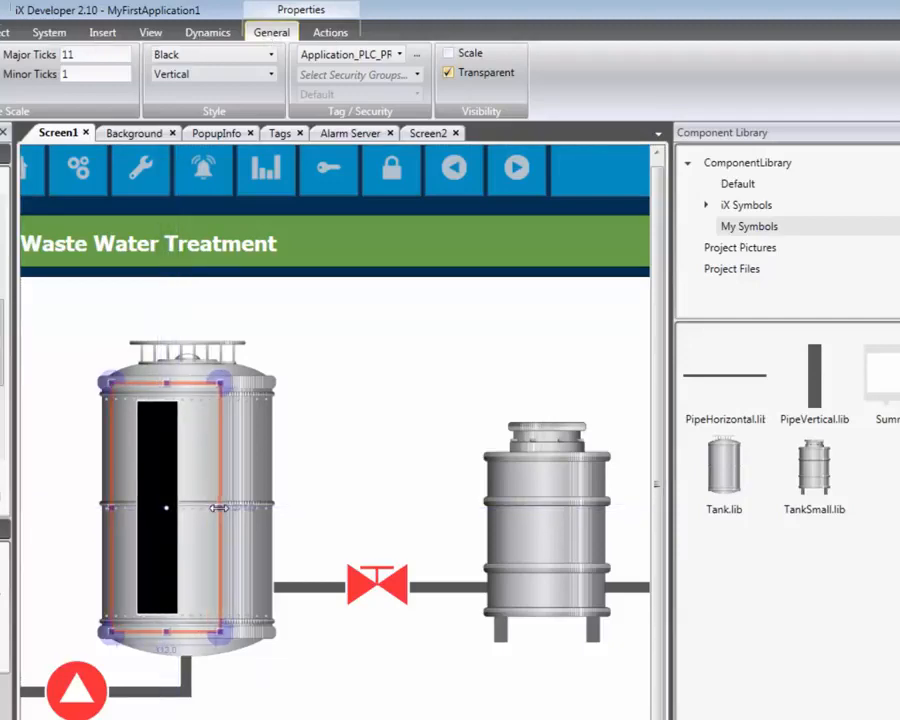
# Duplicate the large tank's linear meter and place the copy over the small tank
pyautogui.rightClick(157, 462)
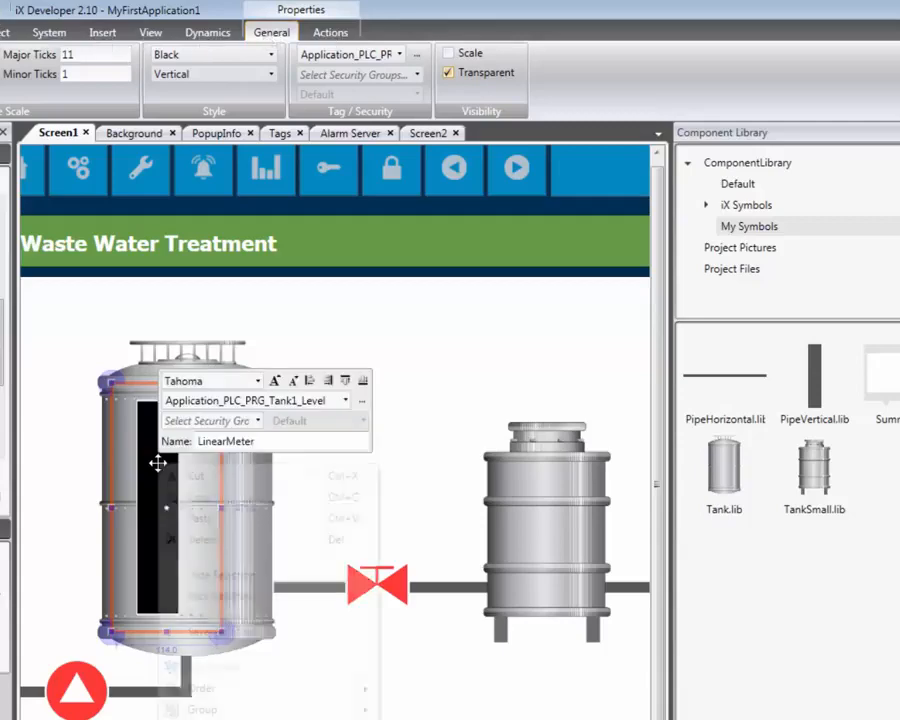
pyautogui.click(204, 497)
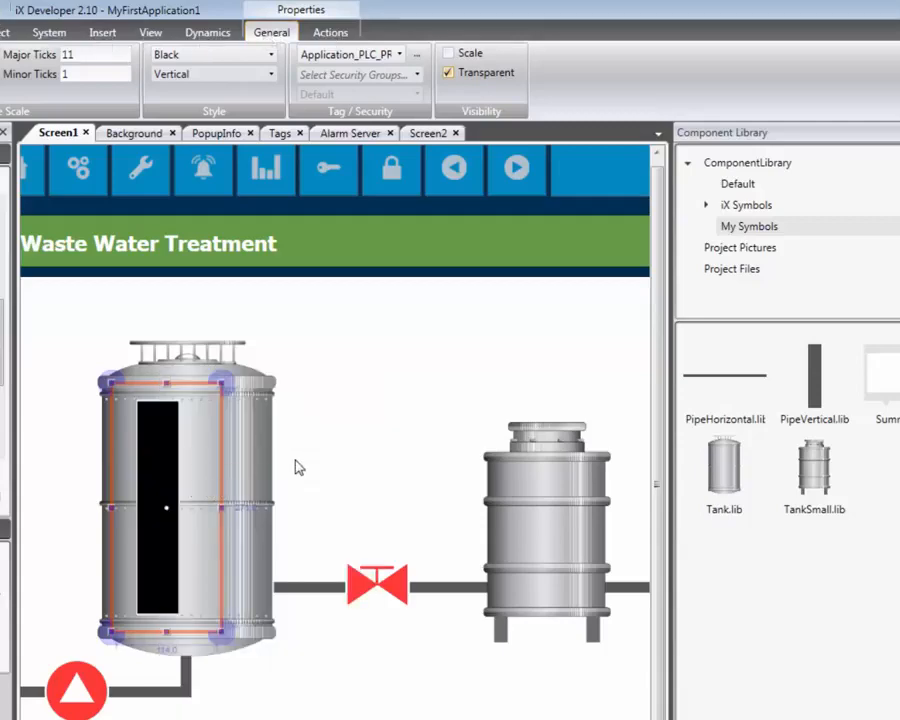
pyautogui.click(297, 466)
pyautogui.rightClick(297, 465)
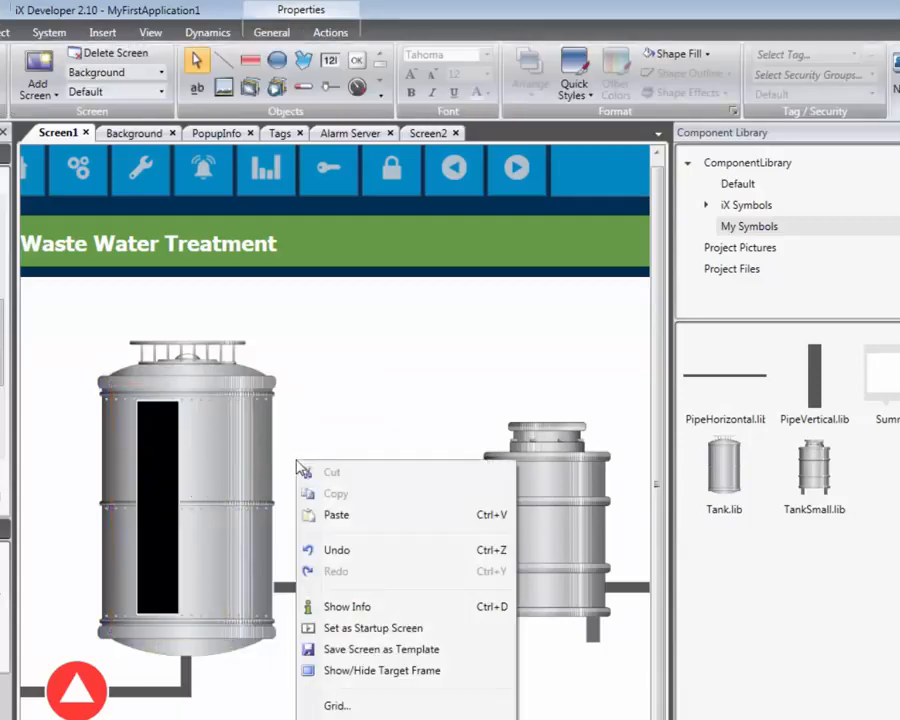
pyautogui.click(330, 516)
pyautogui.moveTo(173, 464); pyautogui.dragTo(537, 526)
pyautogui.press('alt')
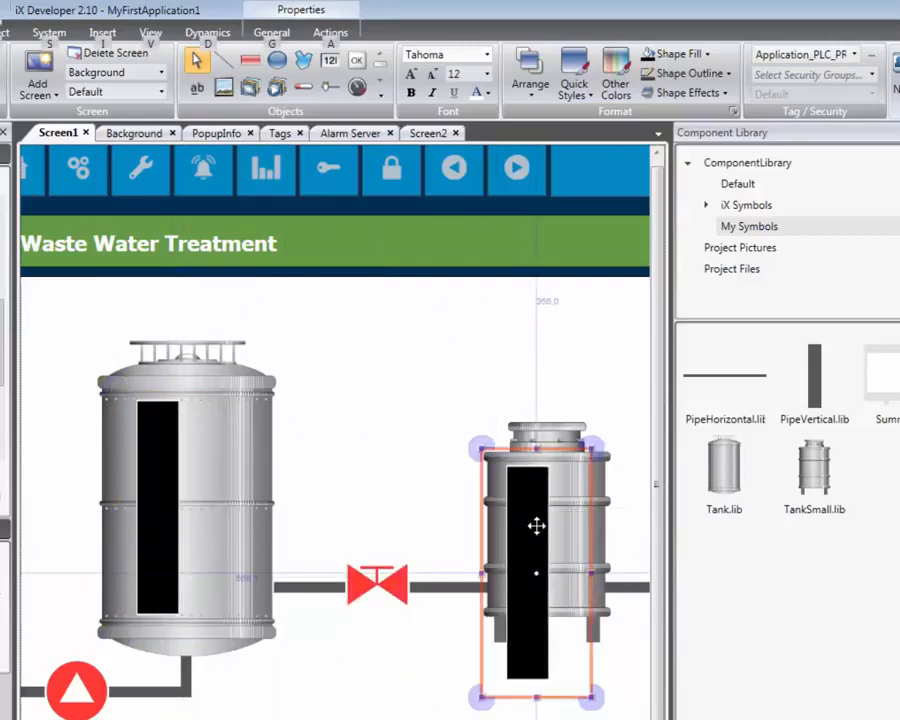
# Resize the copied meter to fit the small tank's body, about 101 wide and 175 high
pyautogui.moveTo(536, 694); pyautogui.dragTo(536, 614)
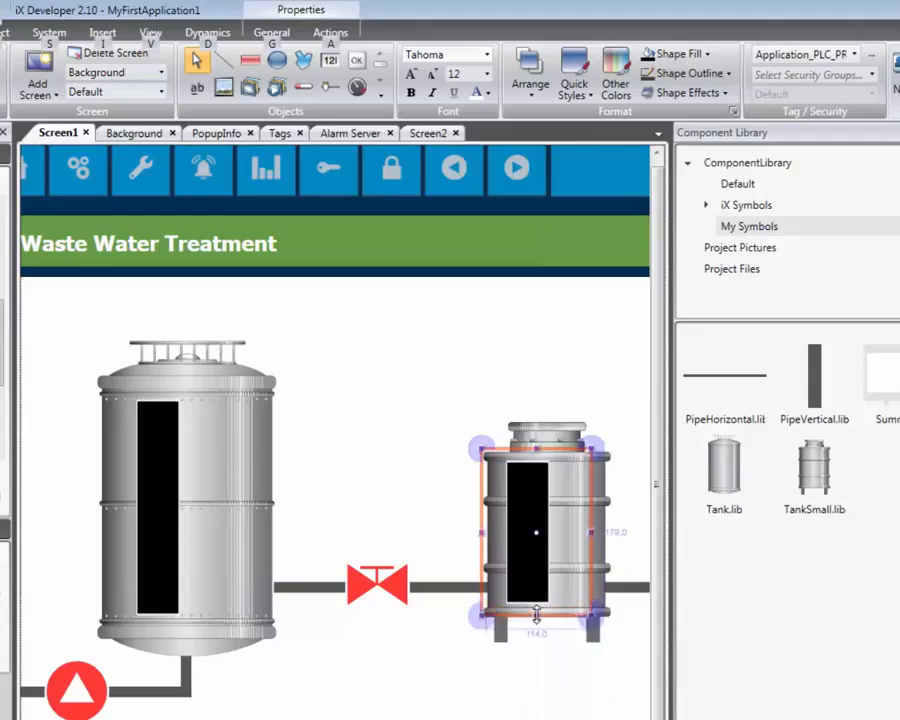
pyautogui.moveTo(593, 532); pyautogui.dragTo(580, 532)
pyautogui.moveTo(530, 446); pyautogui.dragTo(530, 450)
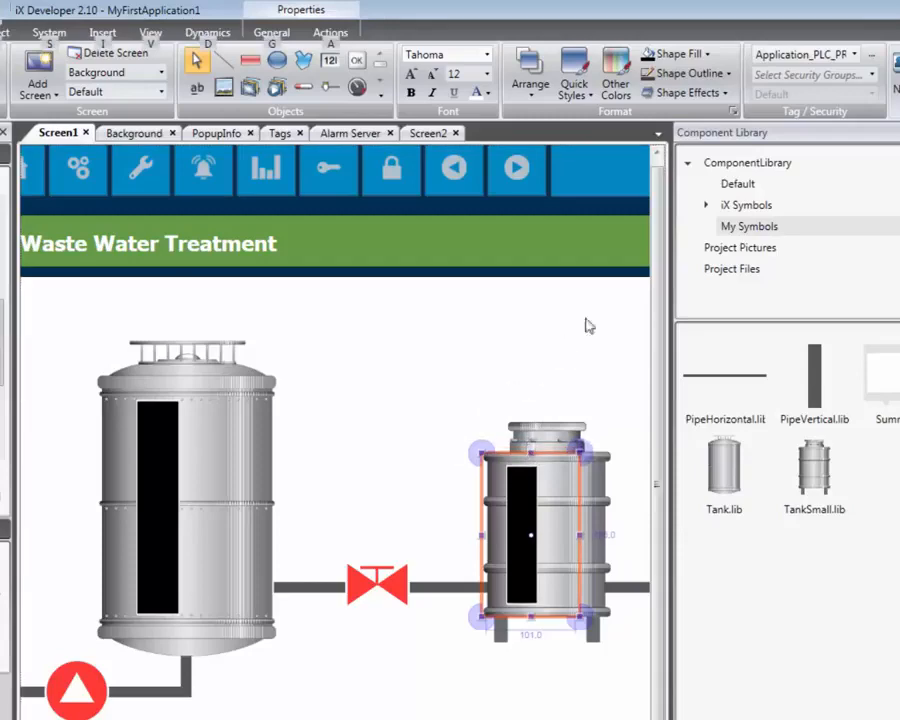
# Connect the small tank's meter to the Application_PLC_PRG_Tank2_Level tag and deselect it
pyautogui.click(853, 56)
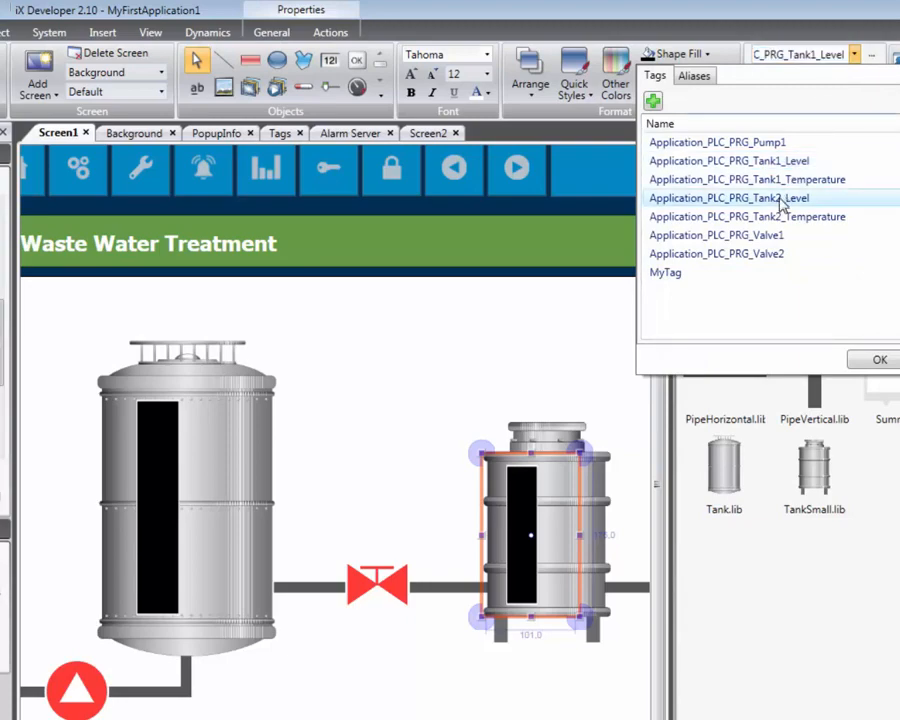
pyautogui.click(780, 198)
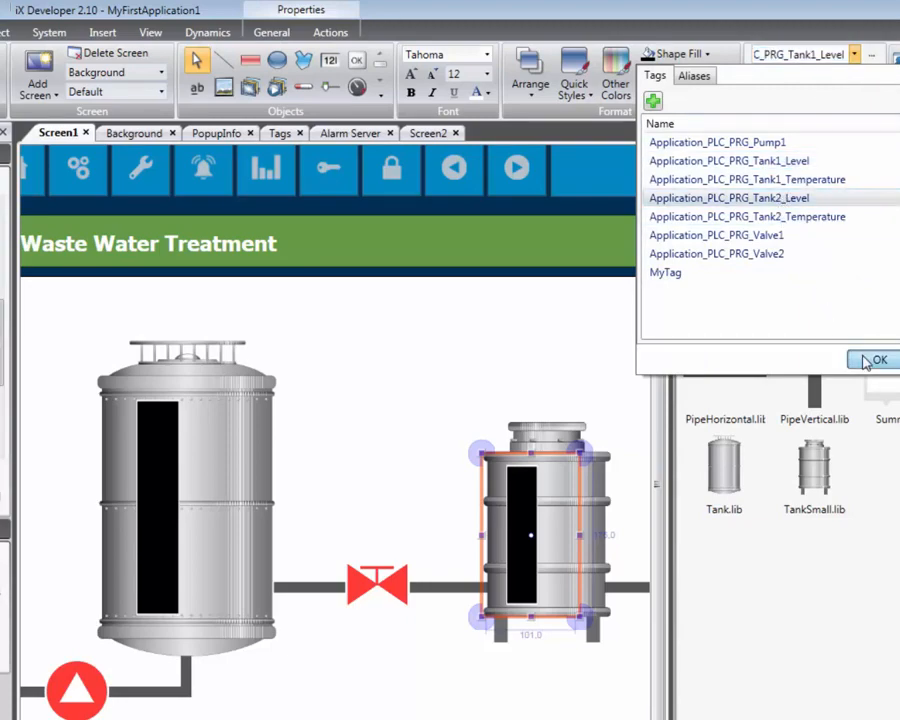
pyautogui.click(872, 360)
pyautogui.click(495, 378)
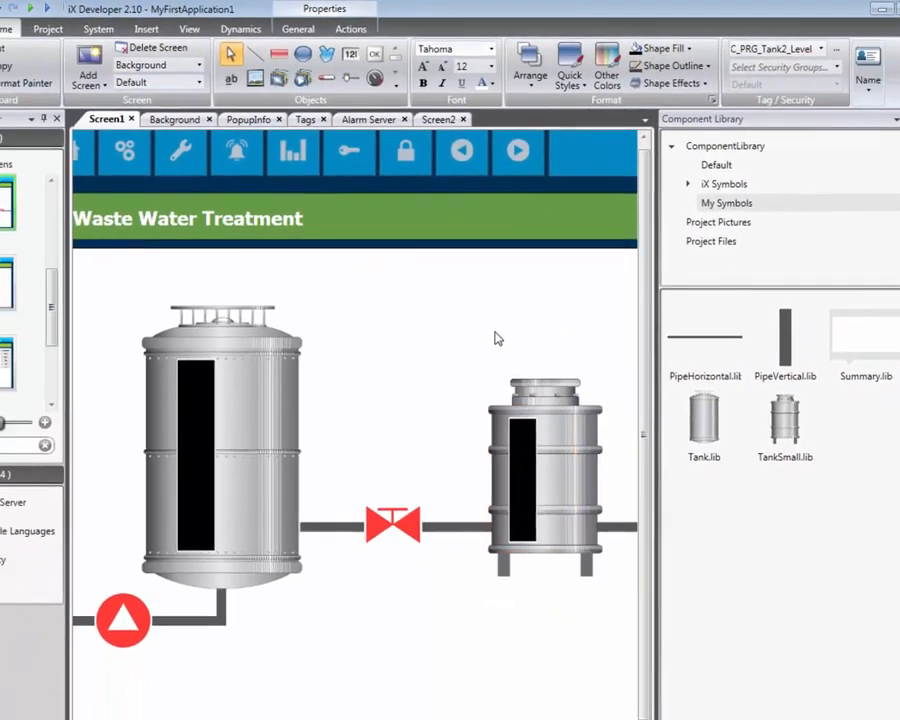
pyautogui.scroll(-5, 495, 378)
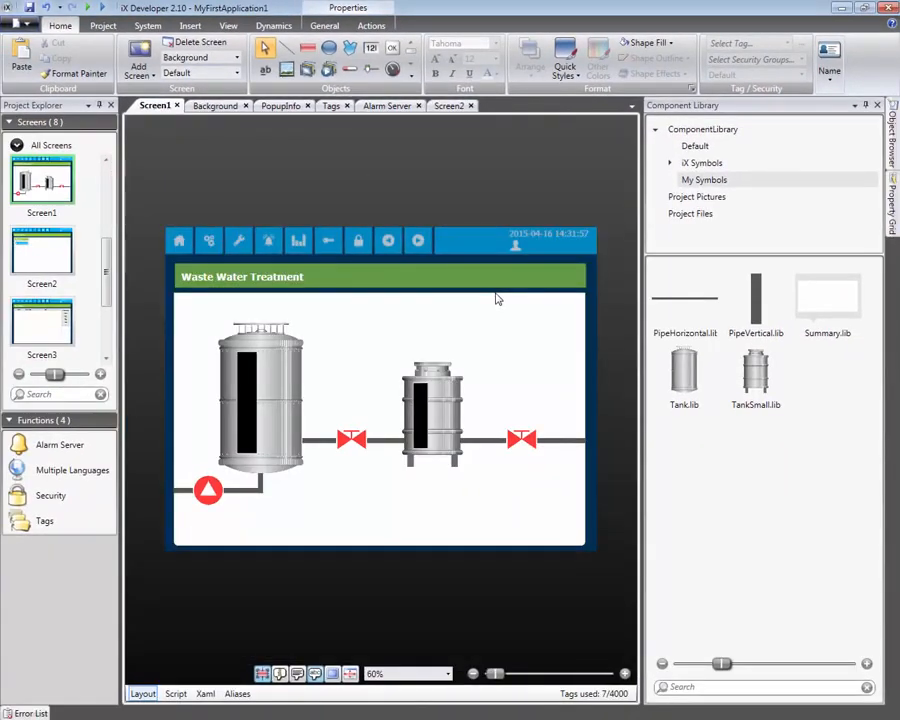
# Run the project and test the valve between the two tanks by switching it on and back off
pyautogui.click(108, 27)
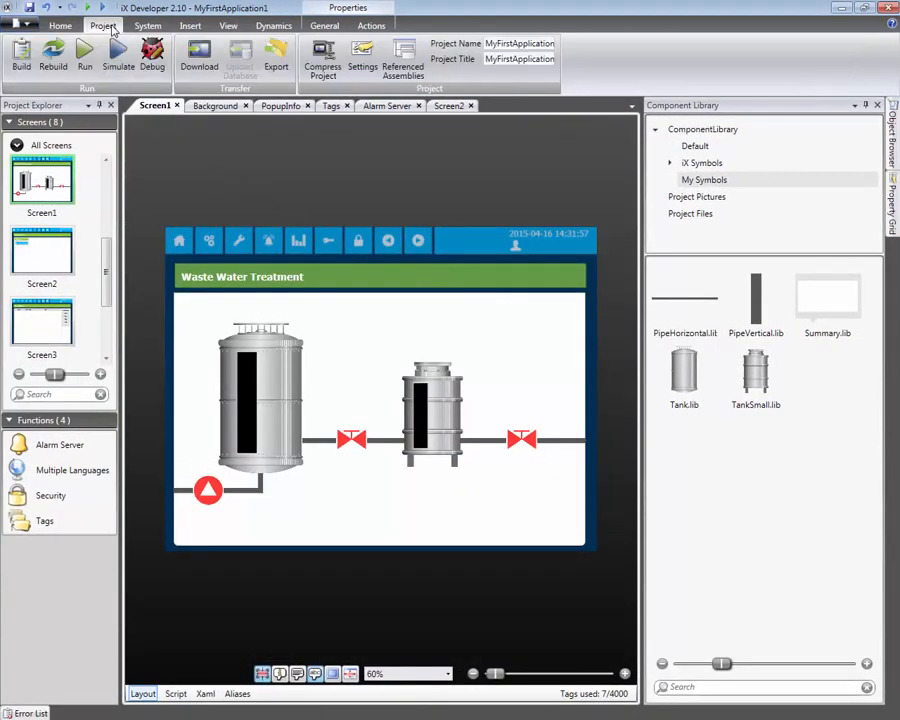
pyautogui.click(83, 56)
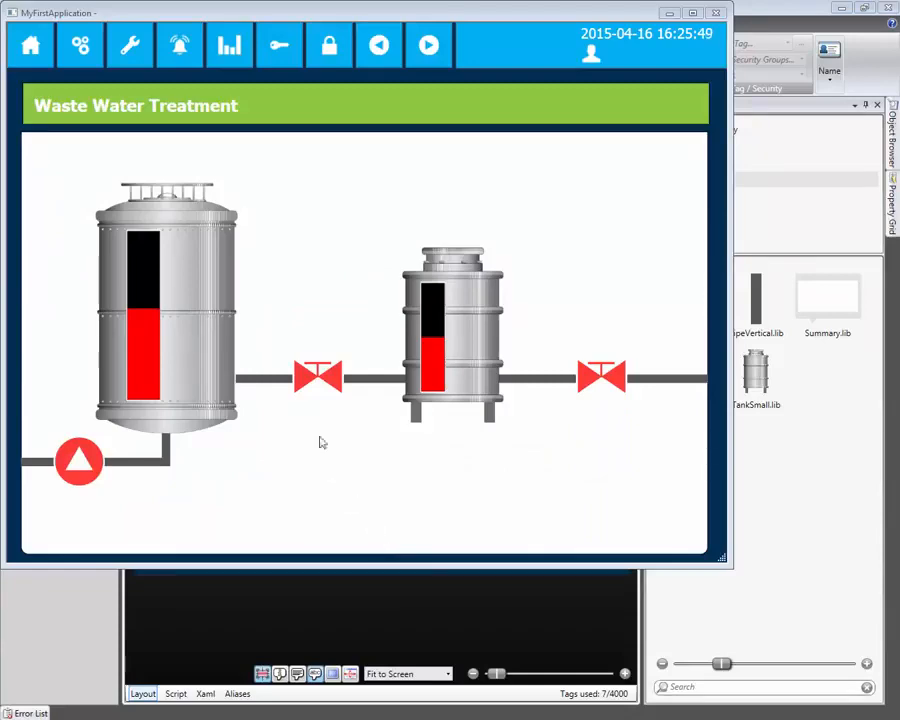
pyautogui.click(312, 380)
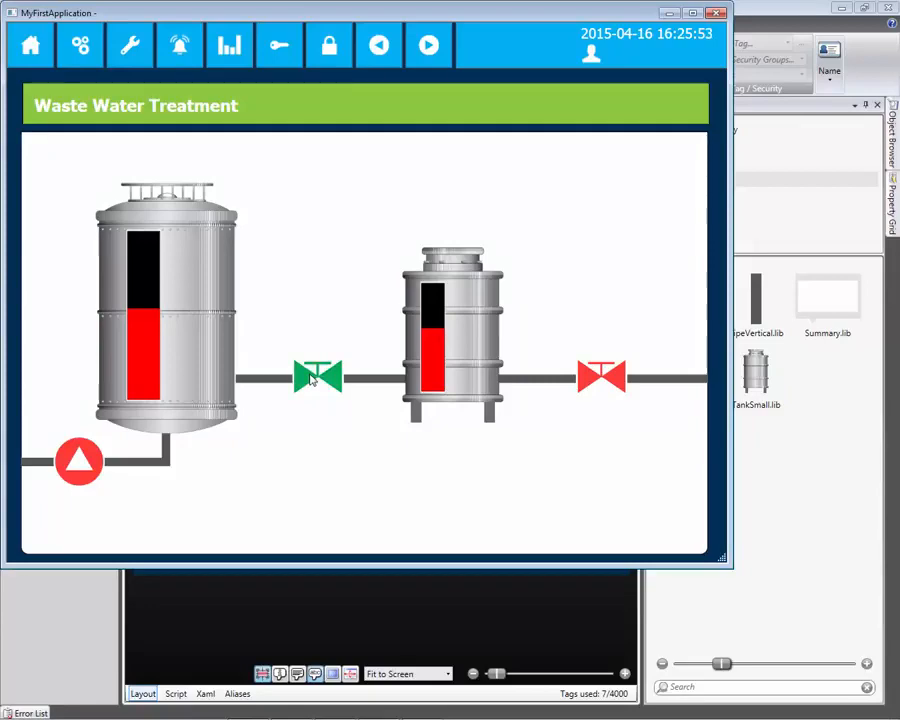
pyautogui.click(312, 379)
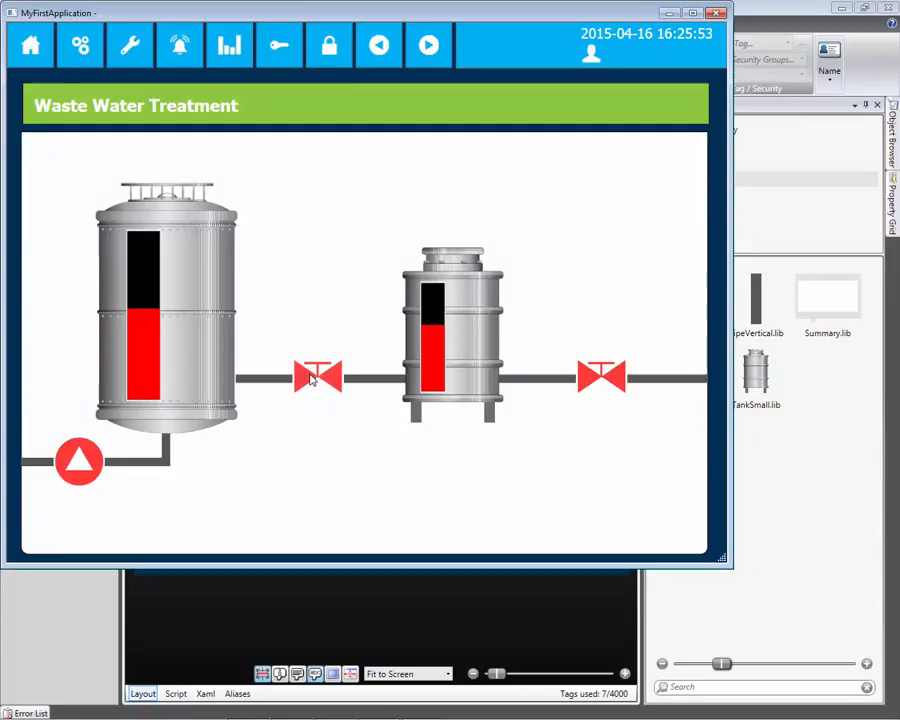
# Test the inlet pump by switching it on and back off, and open the valve after the small tank
pyautogui.click(73, 457)
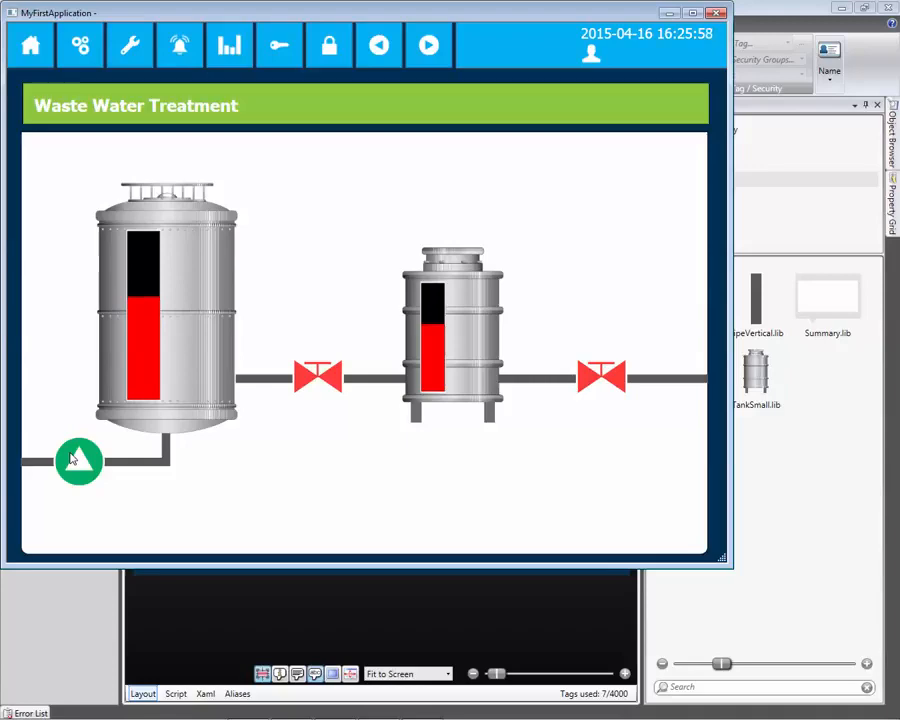
pyautogui.click(73, 457)
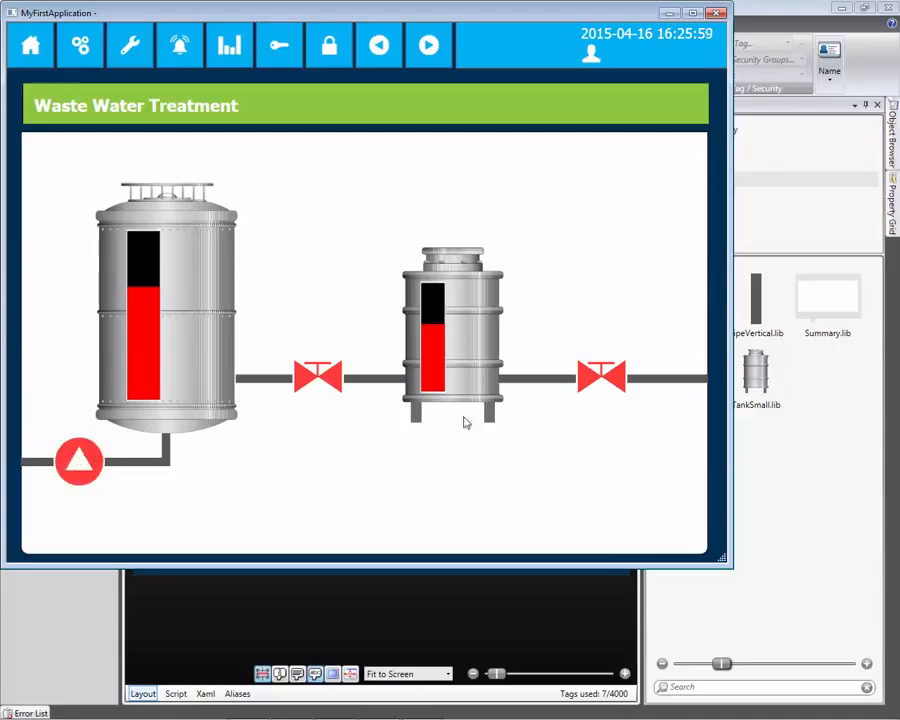
pyautogui.click(600, 378)
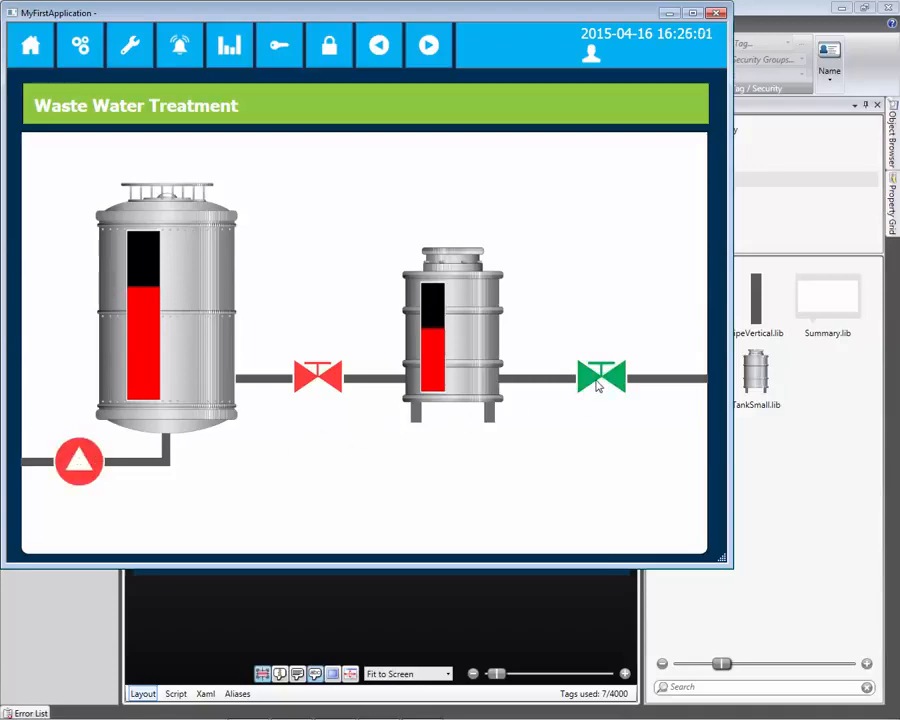